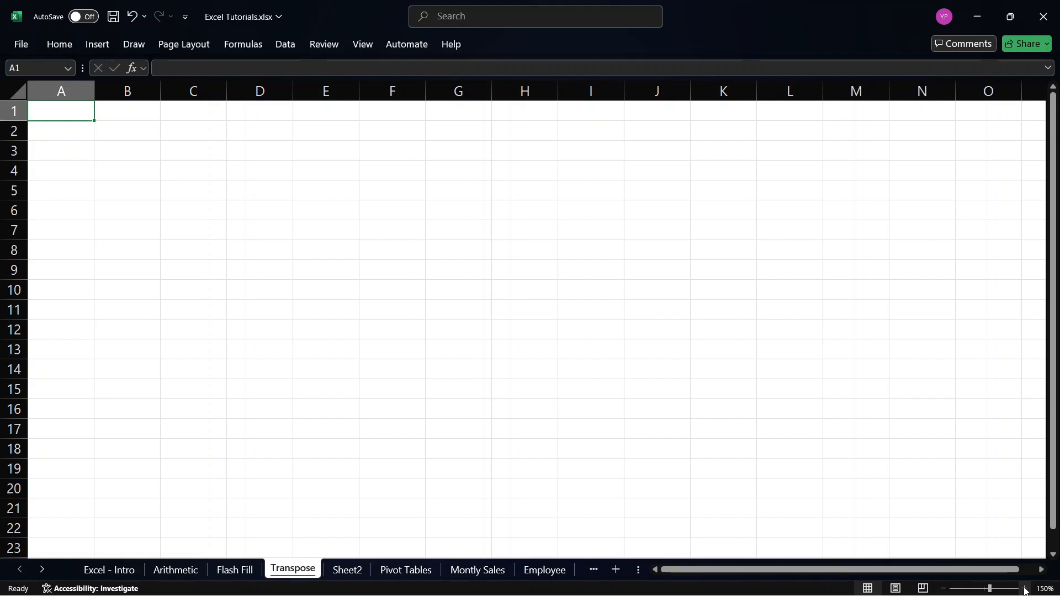
# Enter three people's first names across the first row, one each in cells A1, B1 and C1.
pyautogui.click(1024, 589)
pyautogui.click(1024, 590)
pyautogui.click(1024, 590)
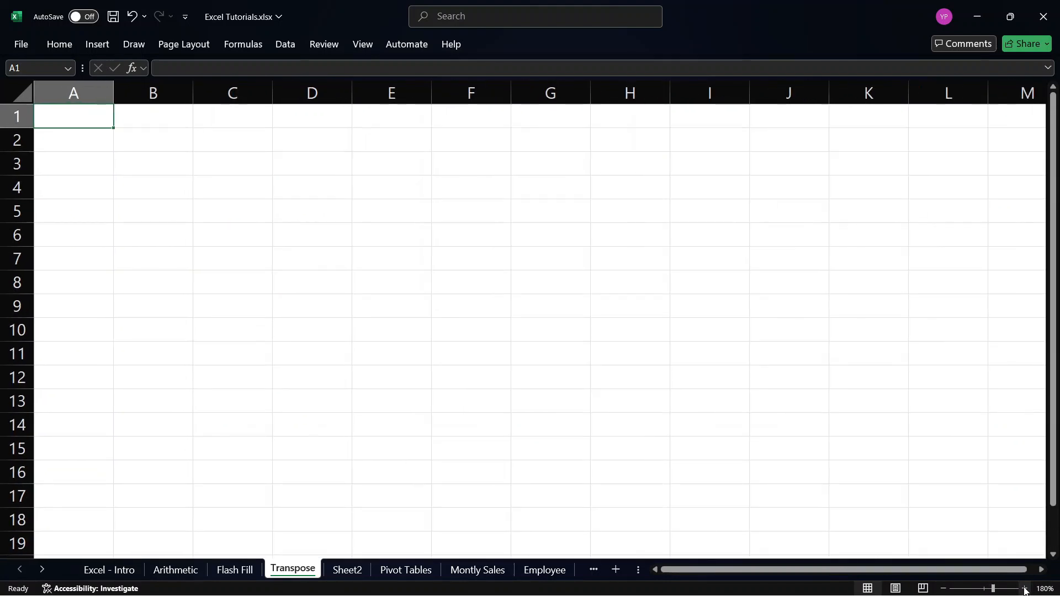
pyautogui.click(943, 588)
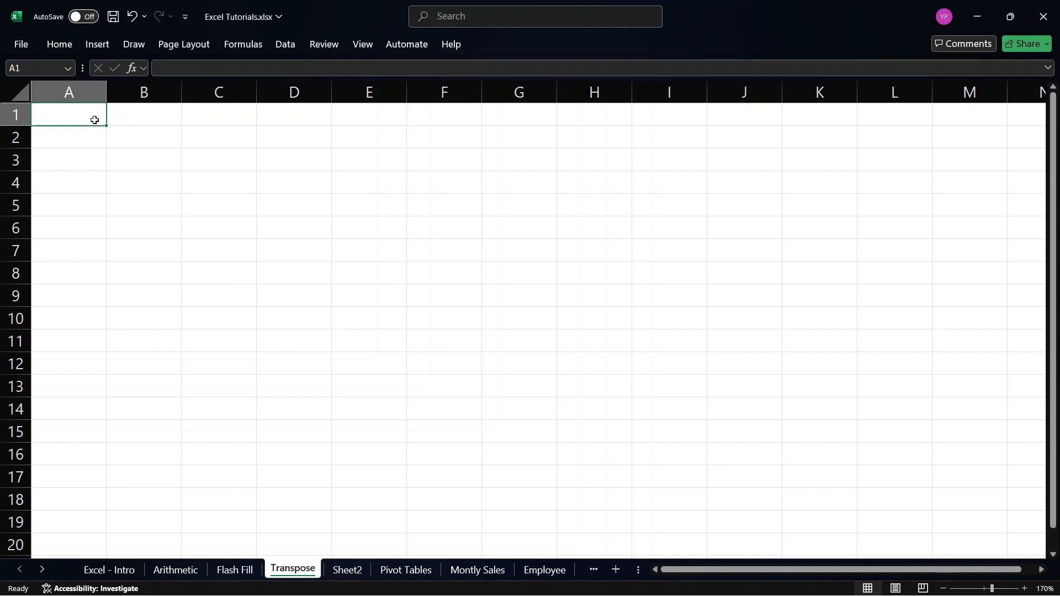
pyautogui.write('John')
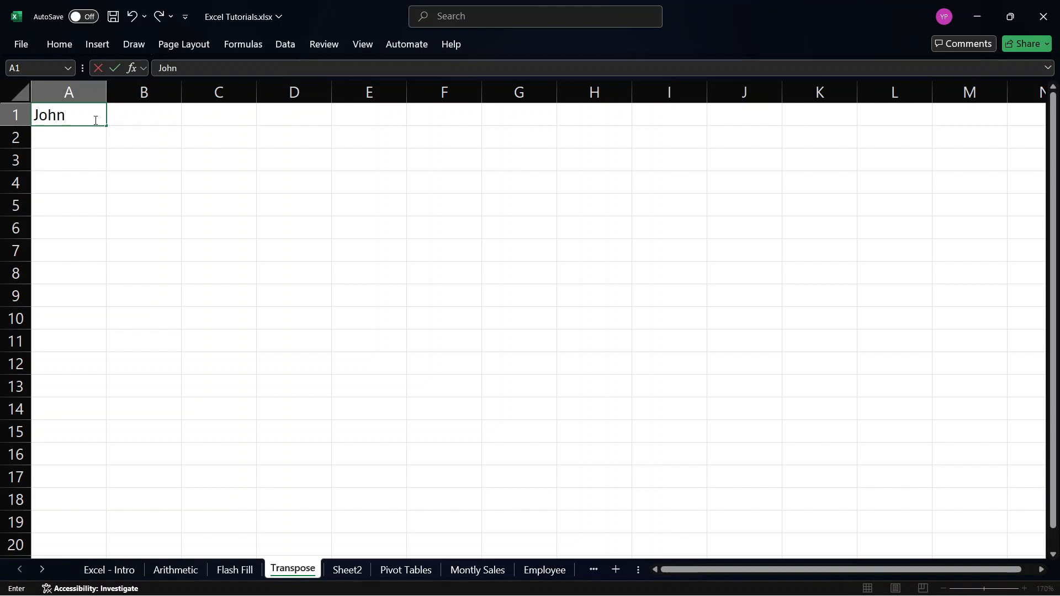
pyautogui.click(168, 119)
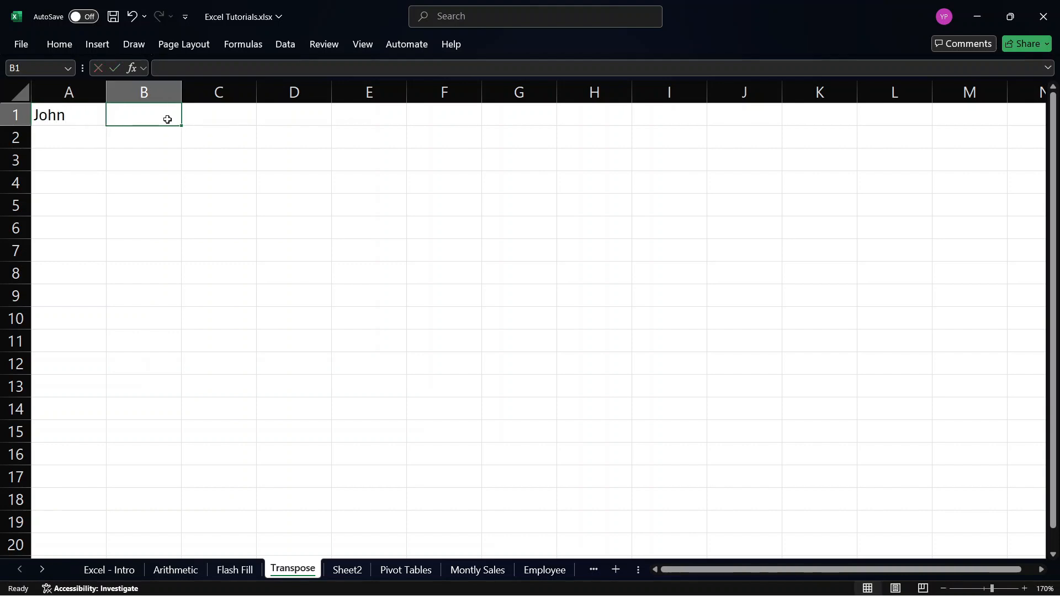
pyautogui.write('Evan')
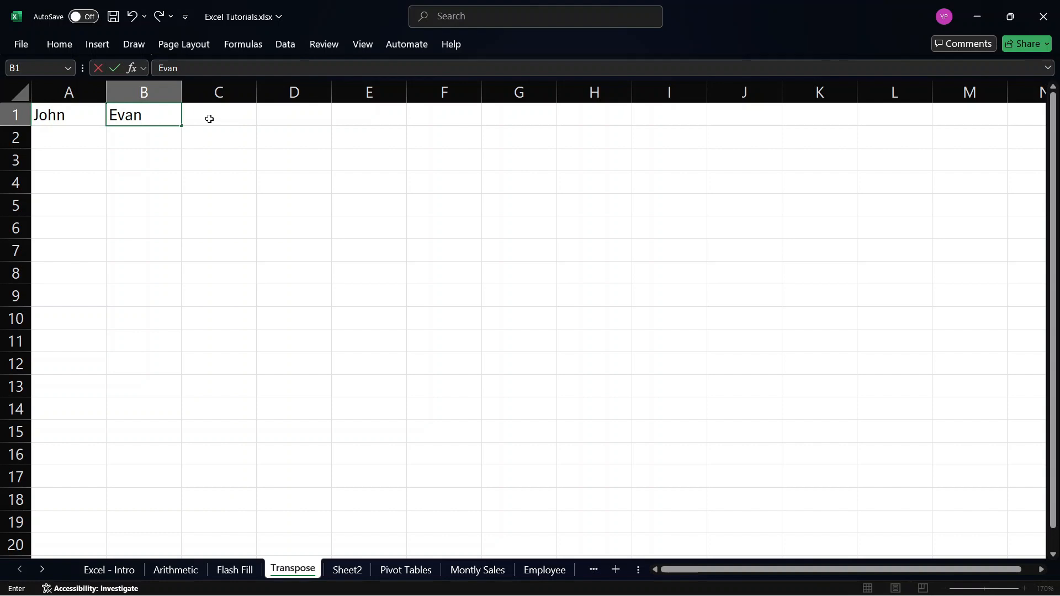
pyautogui.click(209, 119)
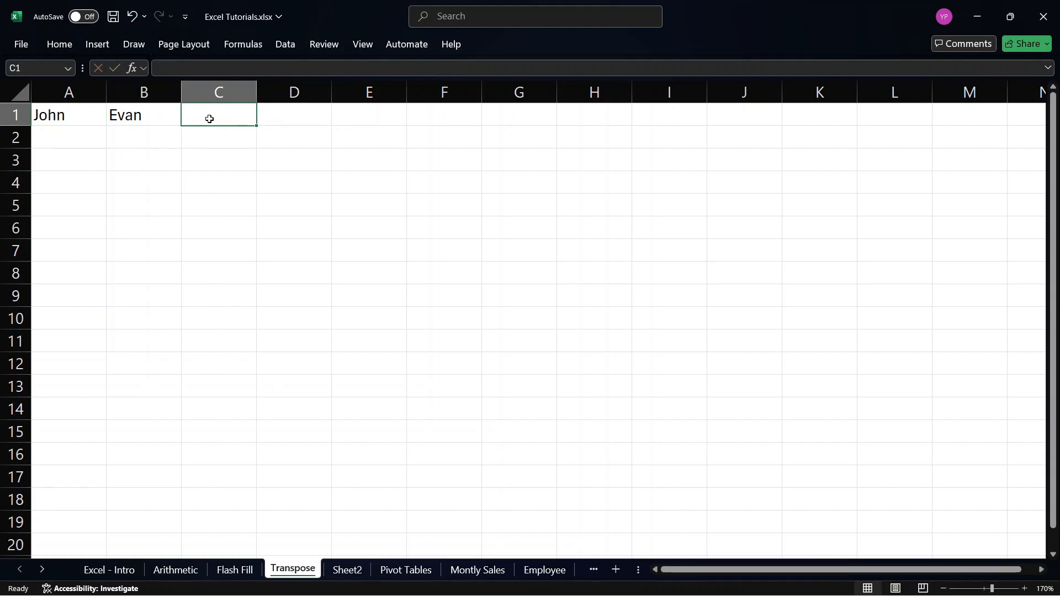
pyautogui.write('Micha')
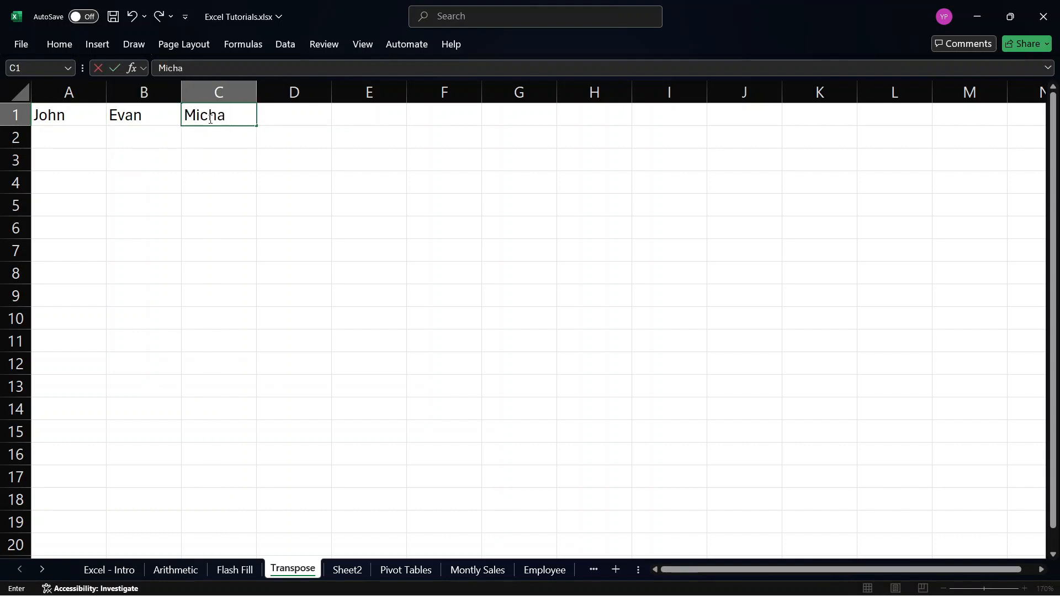
pyautogui.write('el')
# Continue the first-name row with one more name in D1 and another in E1.
pyautogui.click(284, 121)
pyautogui.write('C')
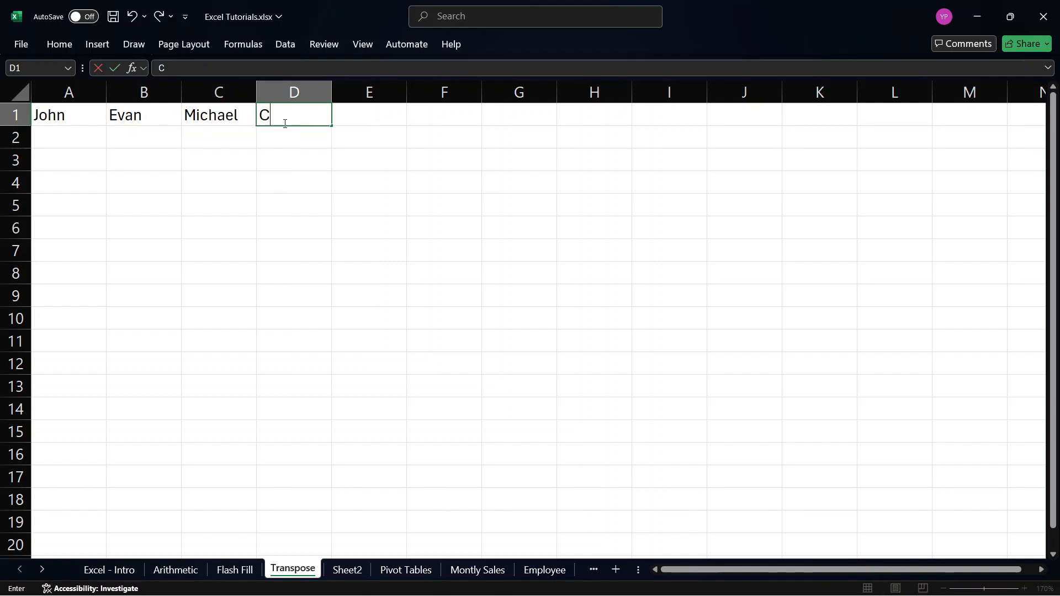
pyautogui.write('hriswell')
pyautogui.press('BackSpace')
pyautogui.press('BackSpace')
pyautogui.press('BackSpace')
pyautogui.write('well')
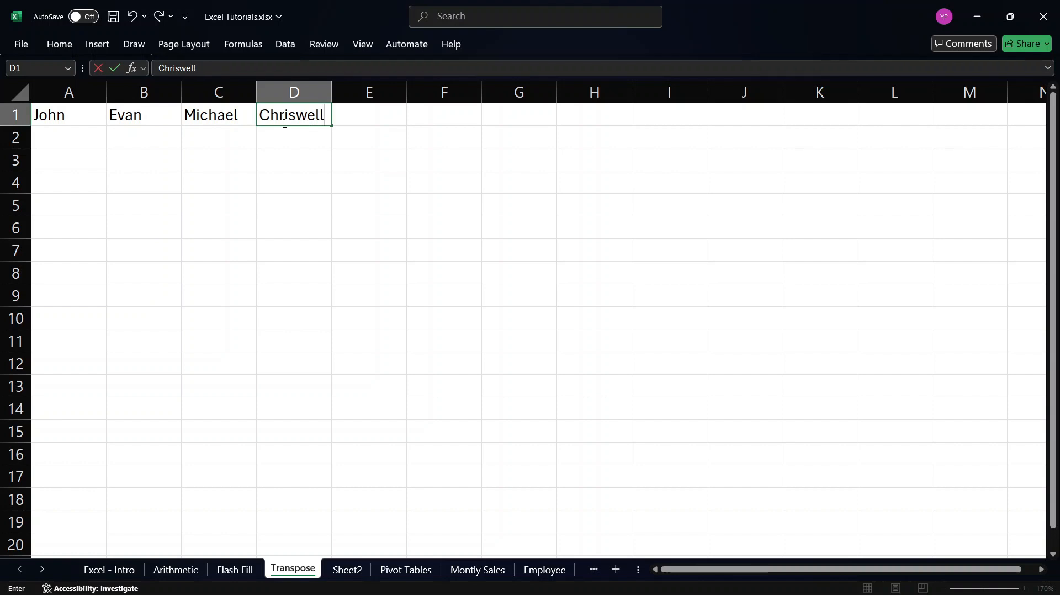
pyautogui.click(351, 121)
pyautogui.write('Go')
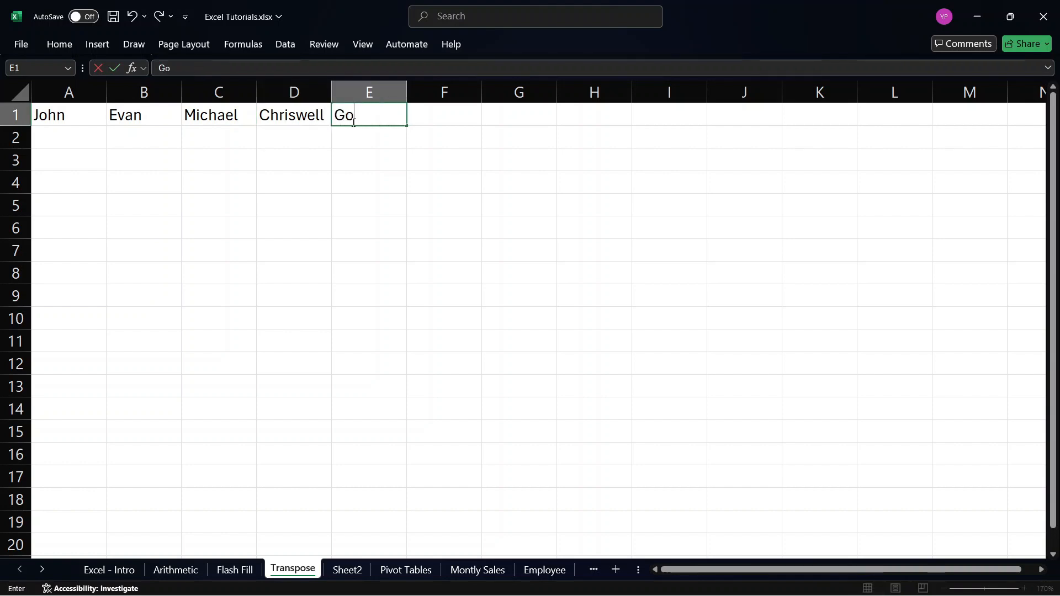
pyautogui.write('dwin')
pyautogui.click(124, 135)
pyautogui.click(57, 122)
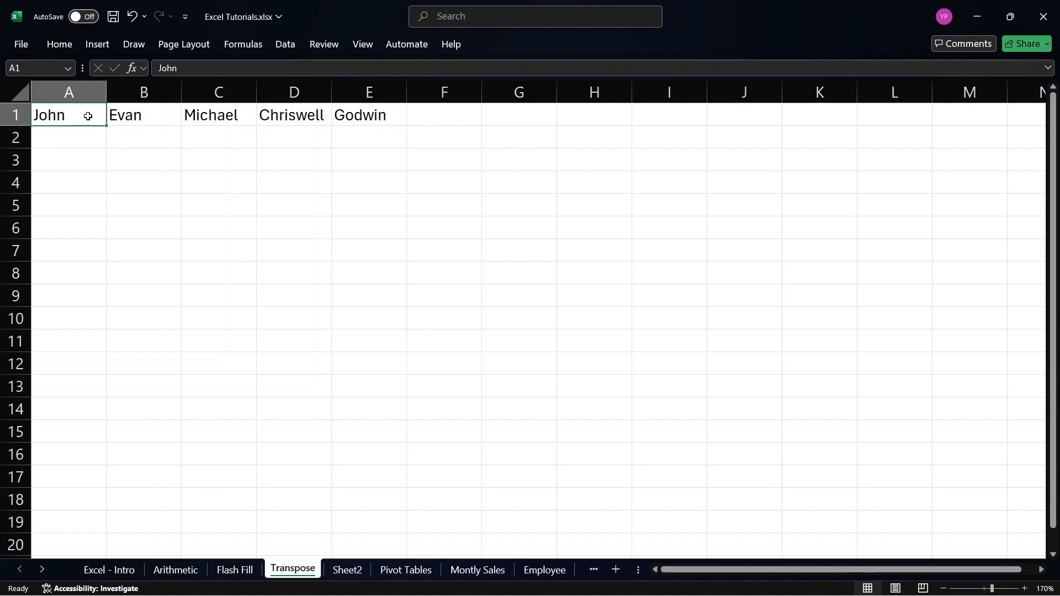
pyautogui.moveTo(88, 116); pyautogui.dragTo(388, 120)
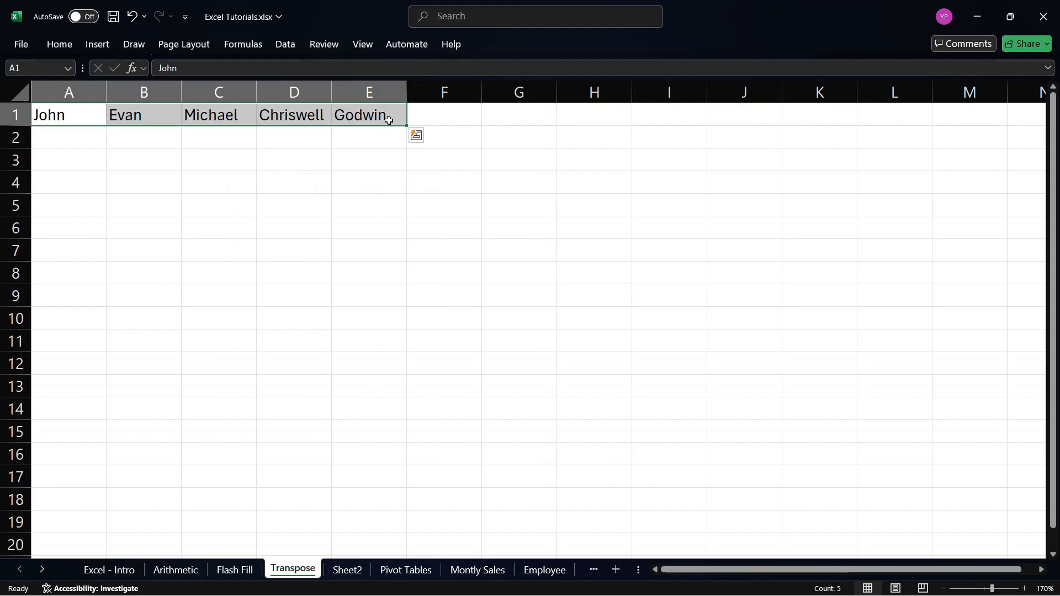
pyautogui.moveTo(52, 158); pyautogui.dragTo(66, 263)
pyautogui.click(59, 184)
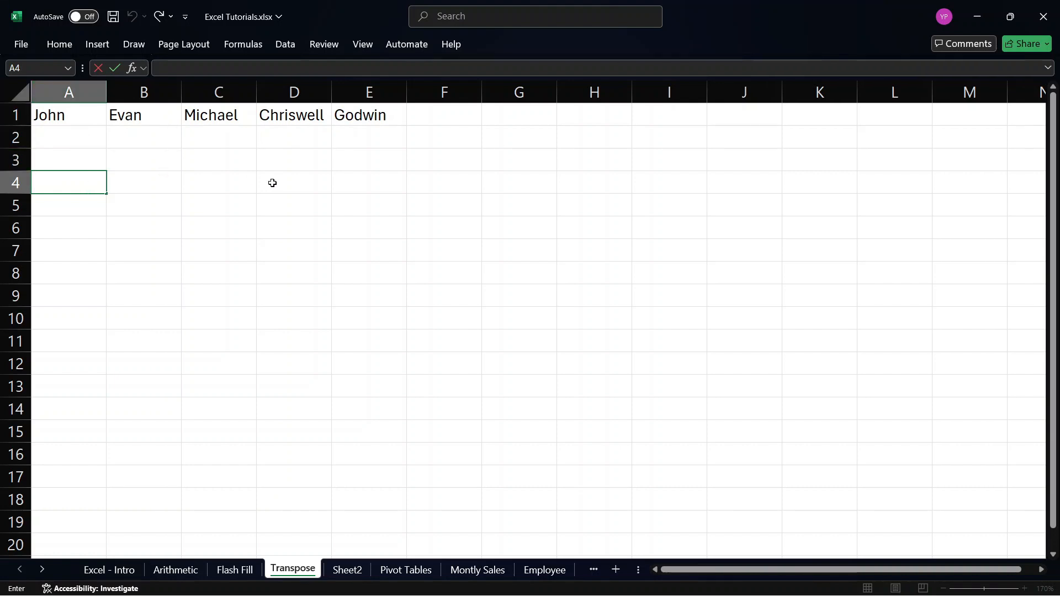
pyautogui.click(84, 113)
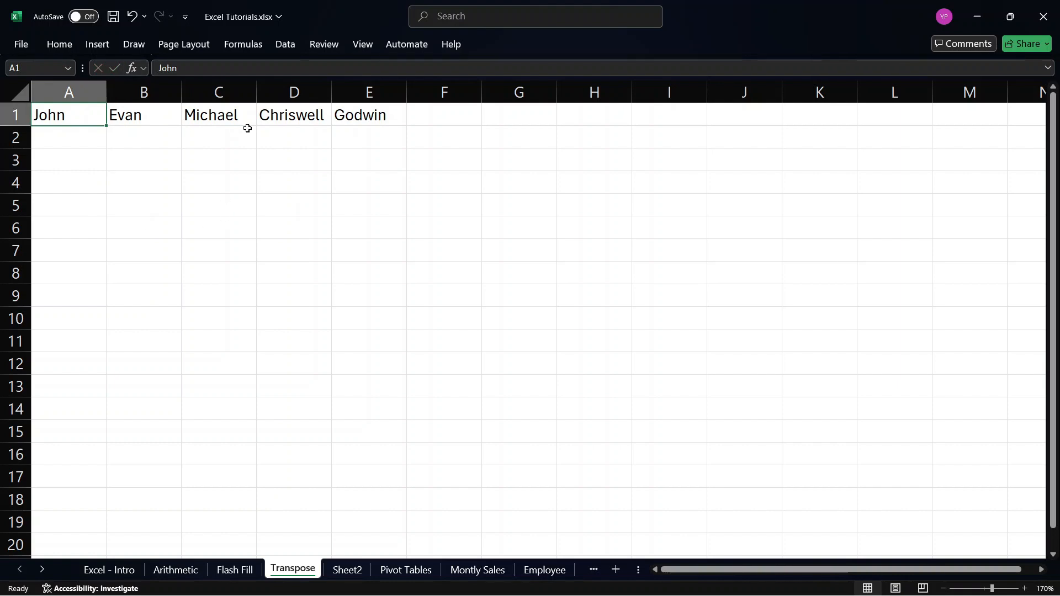
pyautogui.click(70, 170)
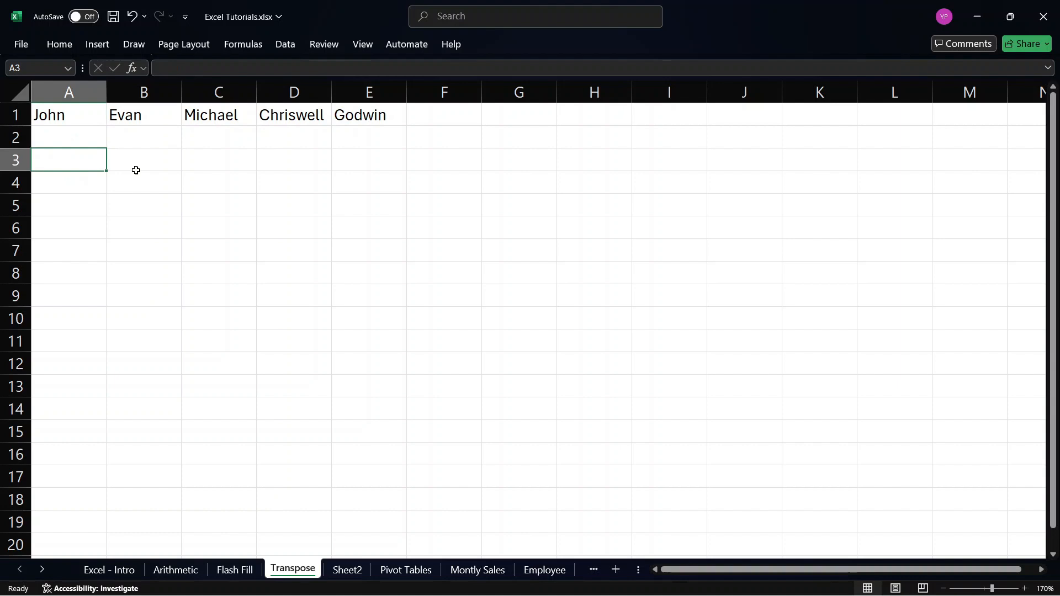
# Copy the names in A1:E1 and paste them as a column starting at A3, using Paste Special with Transpose.
pyautogui.moveTo(83, 119); pyautogui.dragTo(367, 112)
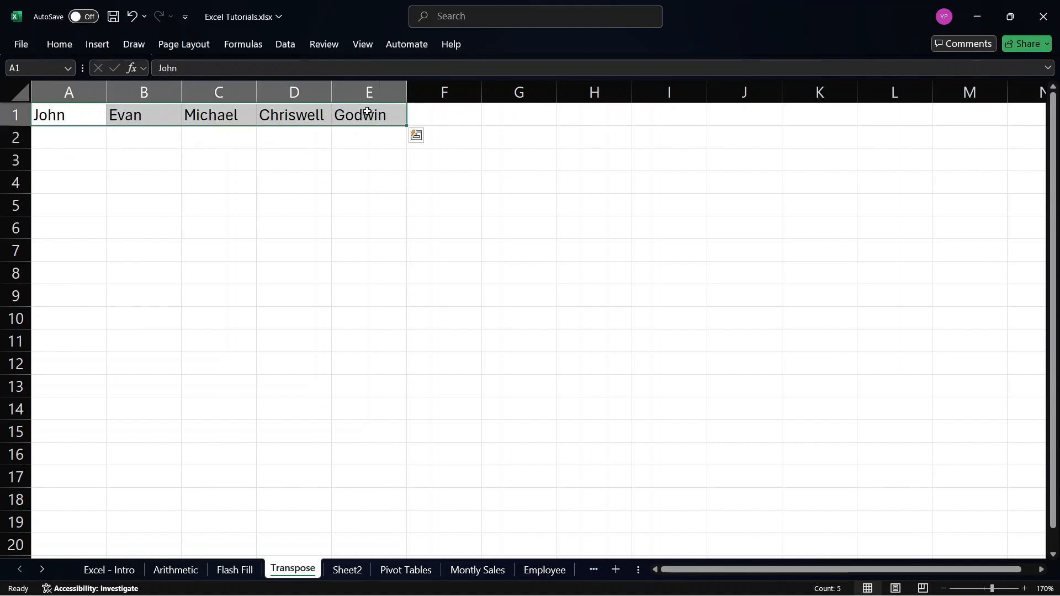
pyautogui.hotkey('ctrl', 'c')
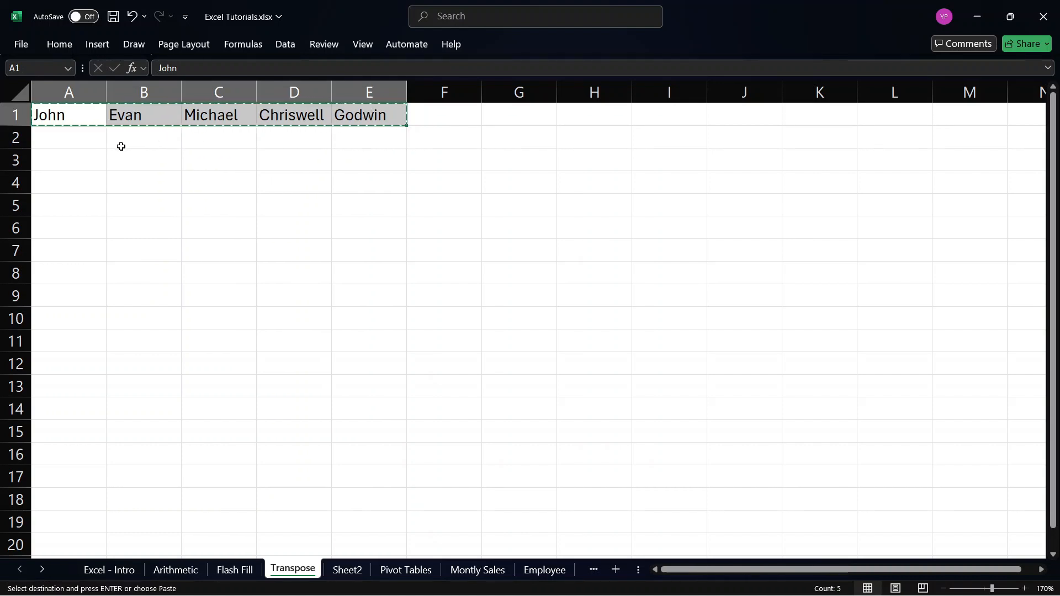
pyautogui.click(44, 158)
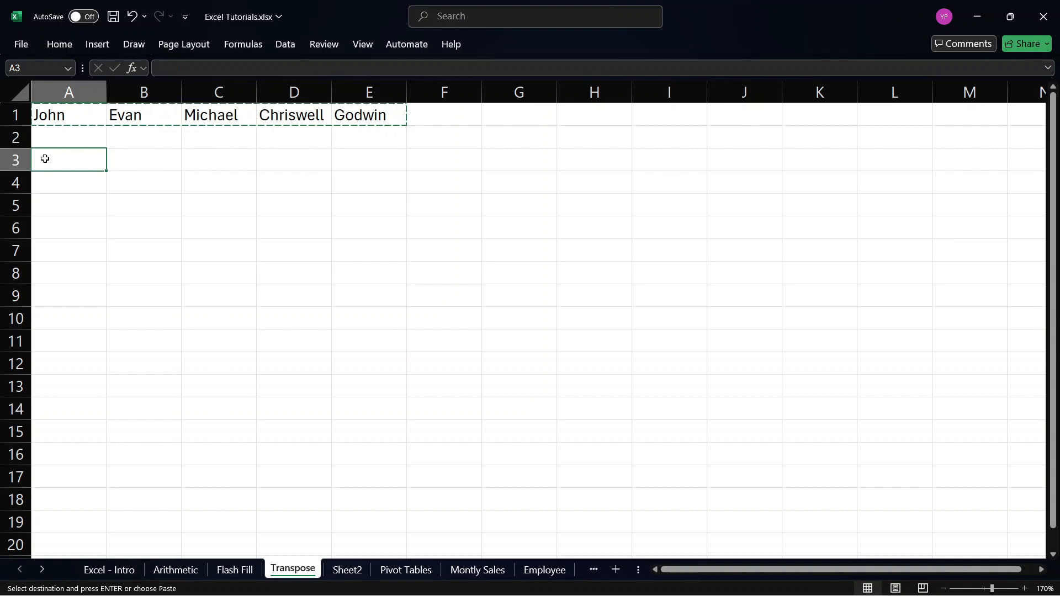
pyautogui.rightClick(65, 162)
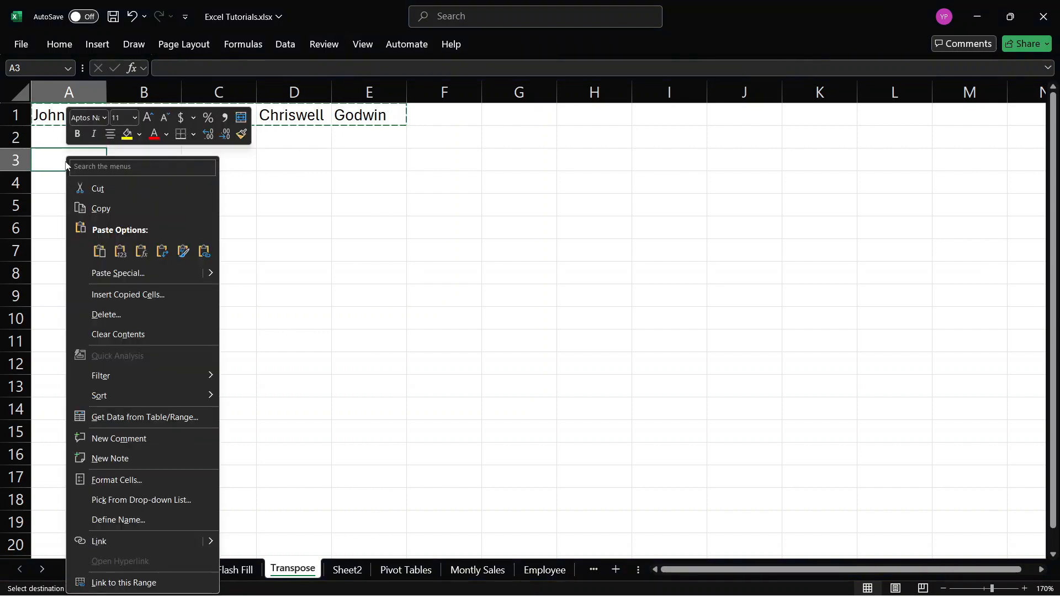
pyautogui.moveTo(209, 276)
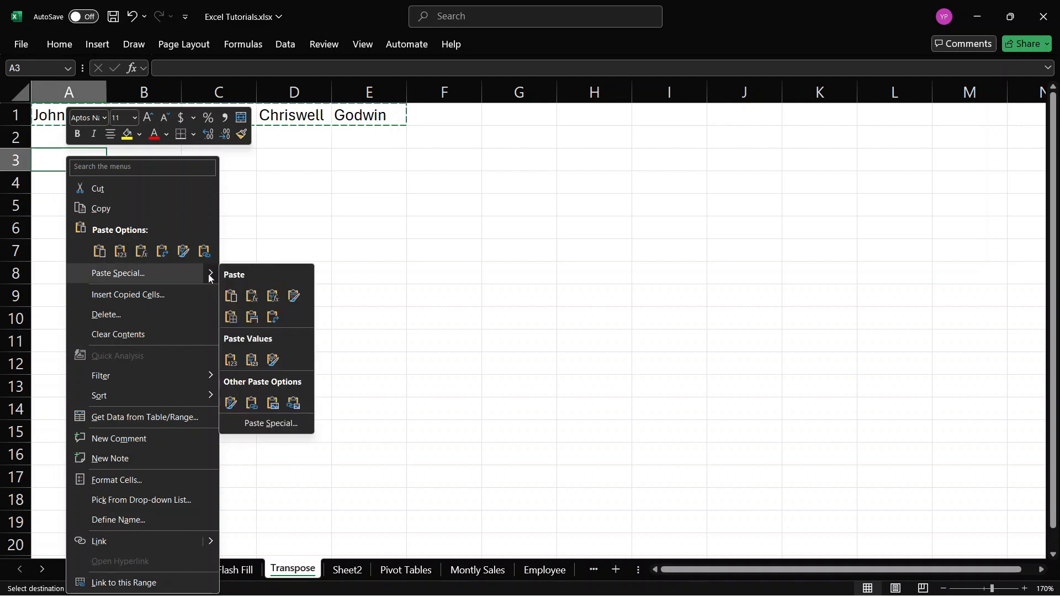
pyautogui.click(260, 424)
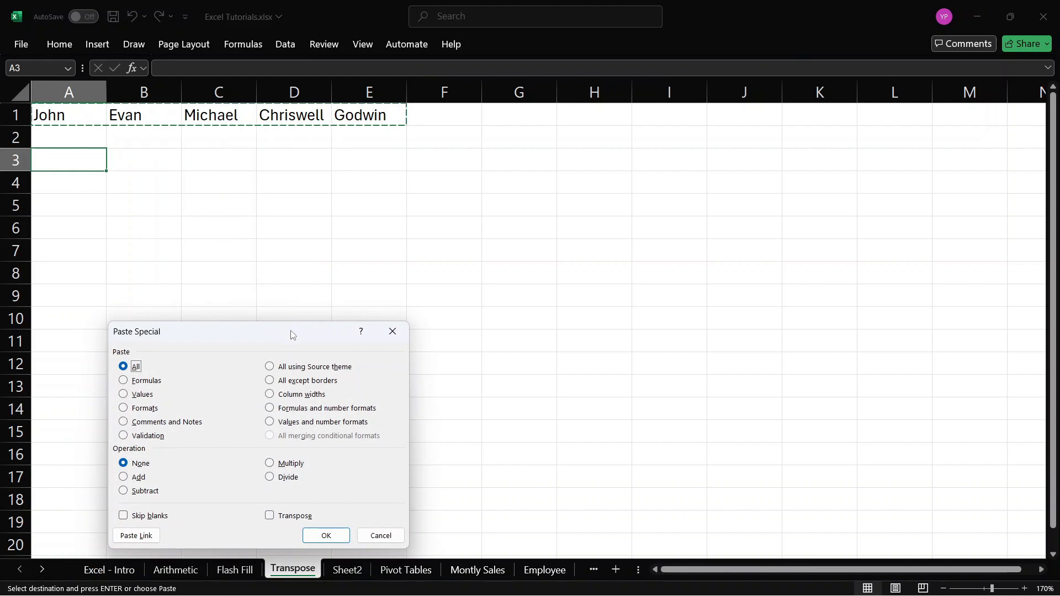
pyautogui.moveTo(292, 334); pyautogui.dragTo(355, 174)
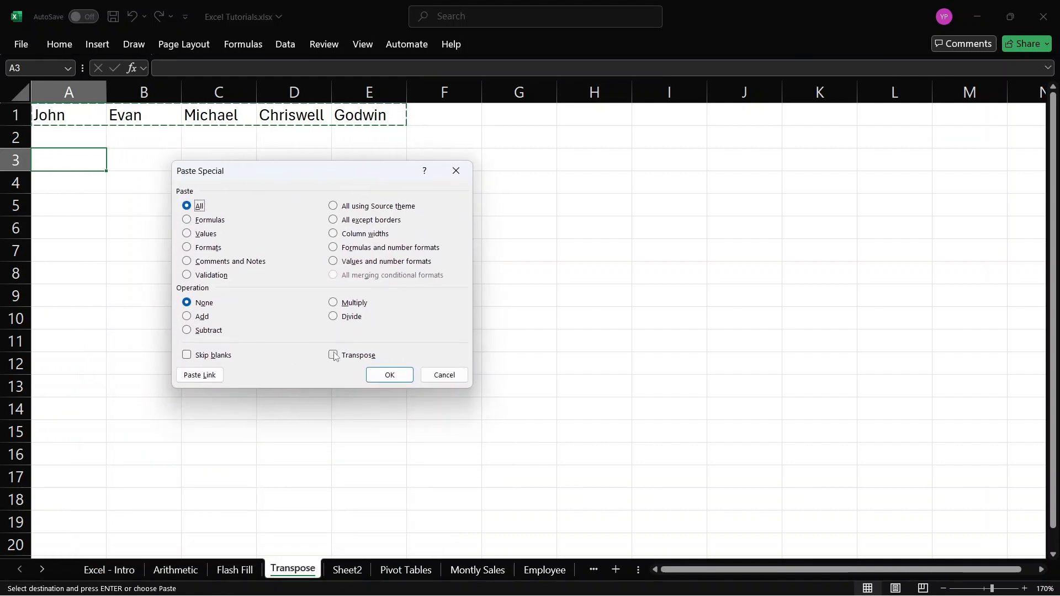
pyautogui.click(350, 358)
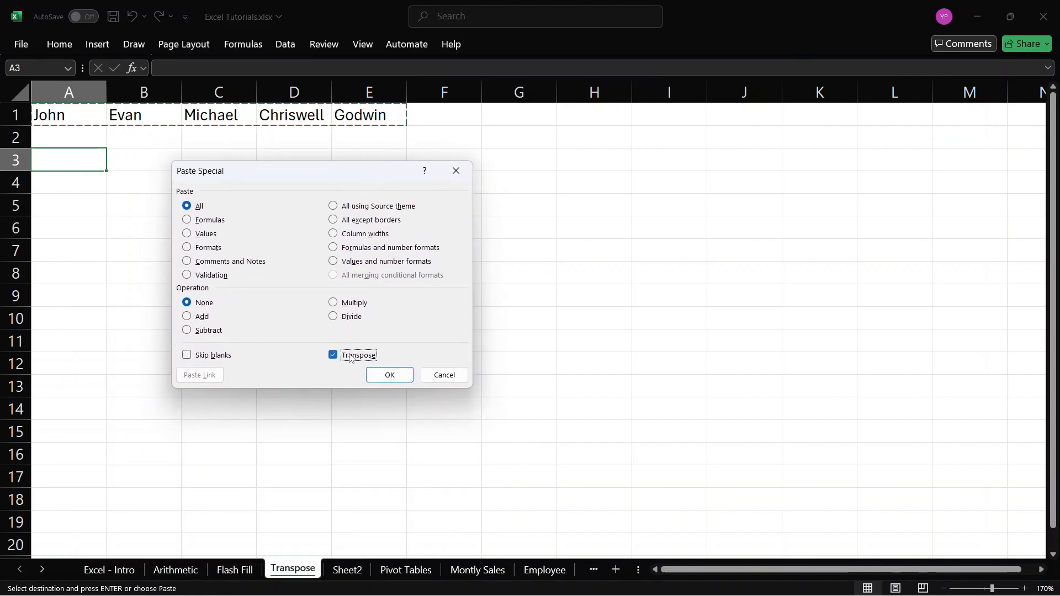
pyautogui.click(384, 372)
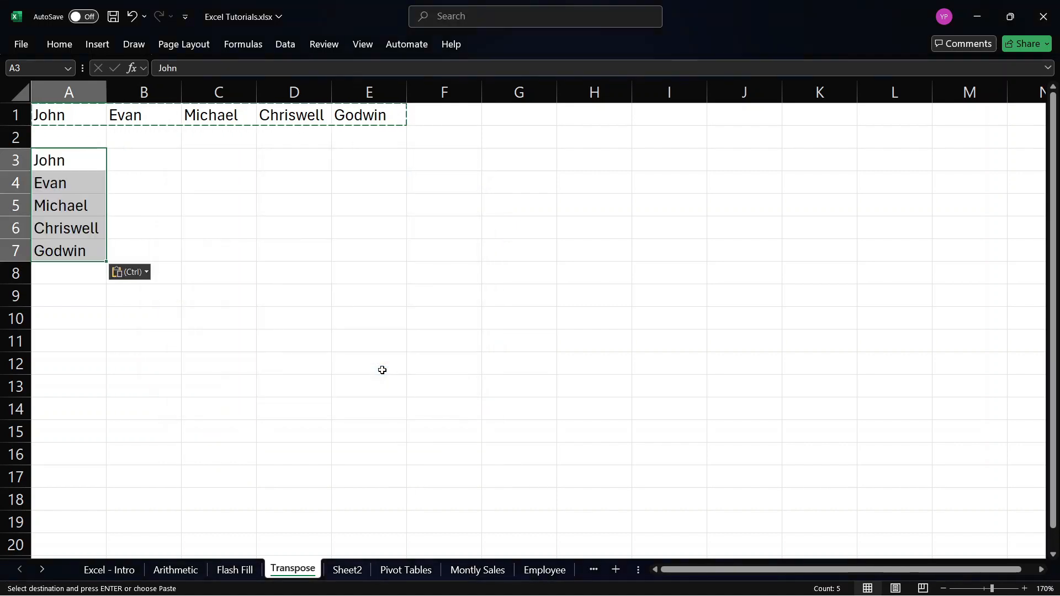
pyautogui.click(139, 141)
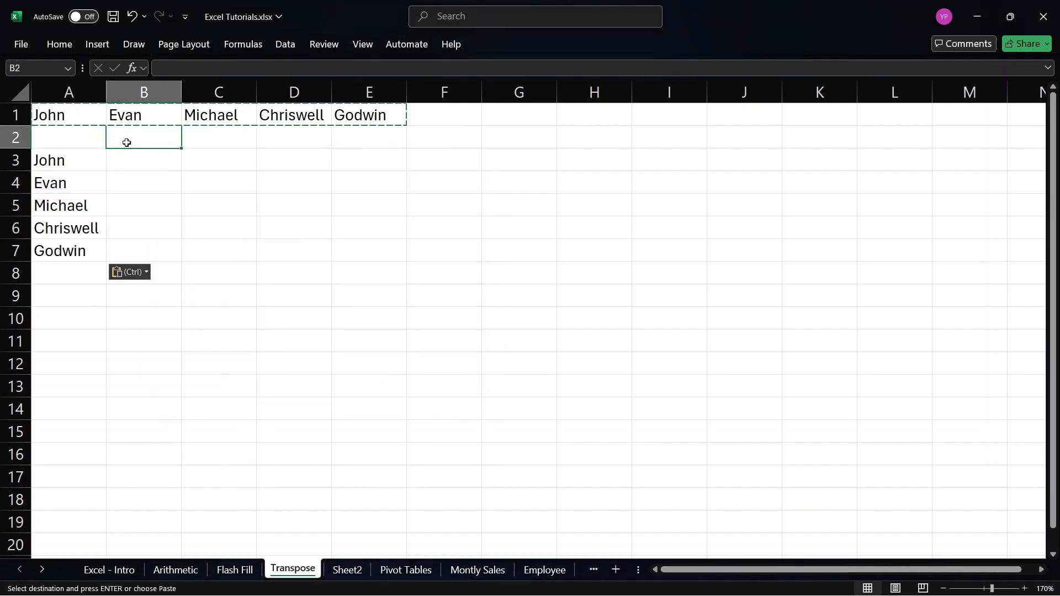
pyautogui.press('Escape')
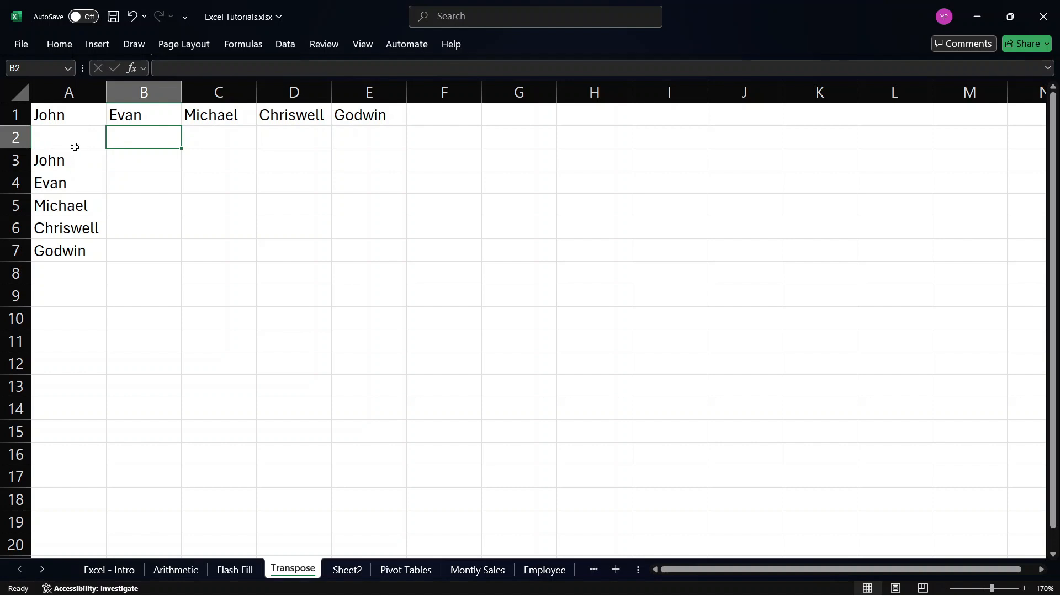
pyautogui.moveTo(49, 117); pyautogui.dragTo(342, 117)
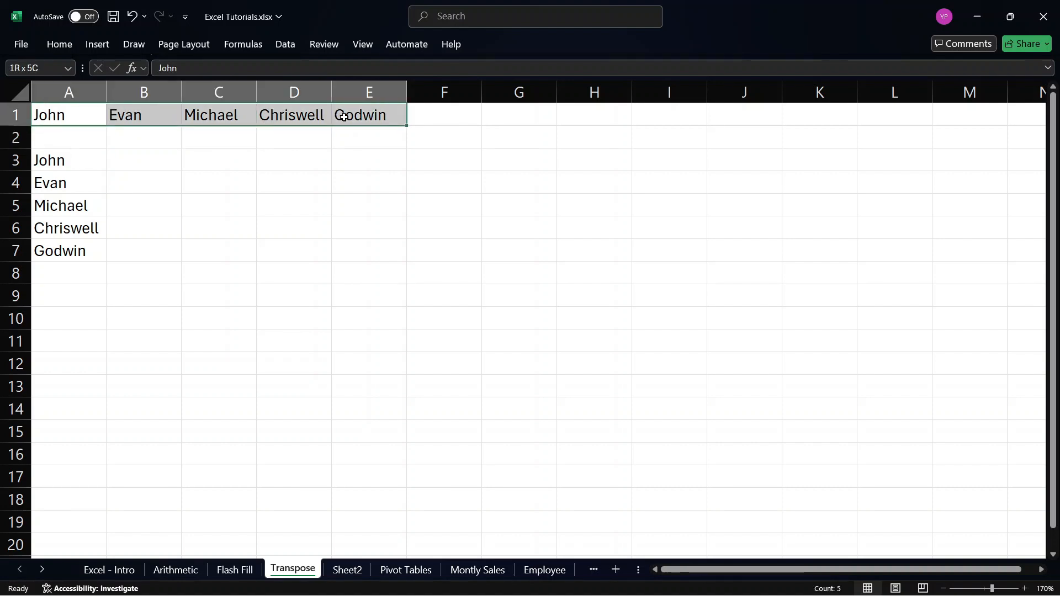
pyautogui.hotkey('ctrl', 'v')
pyautogui.moveTo(104, 160); pyautogui.dragTo(88, 246)
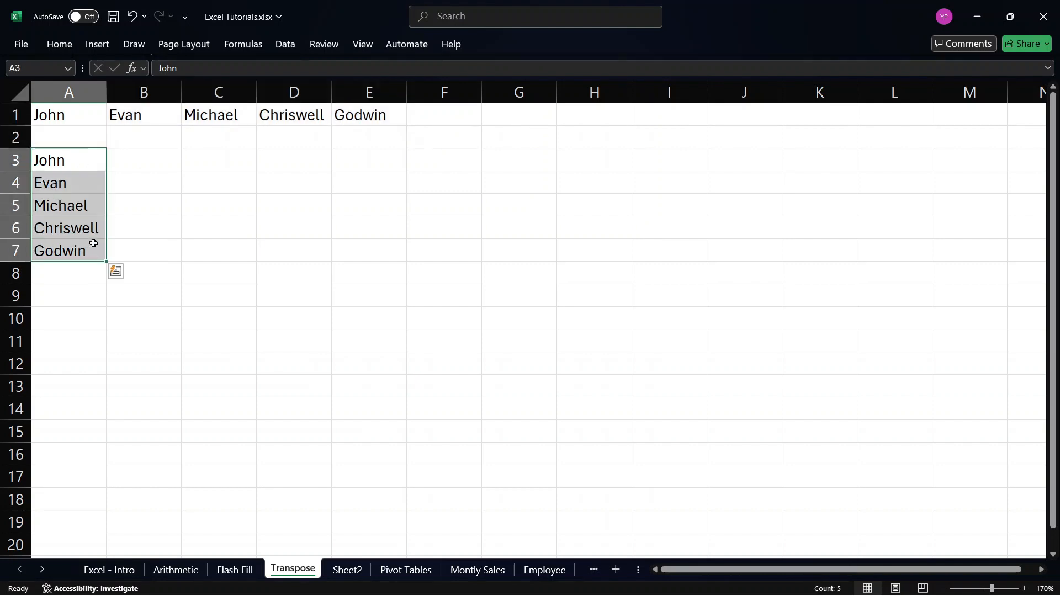
pyautogui.click(129, 225)
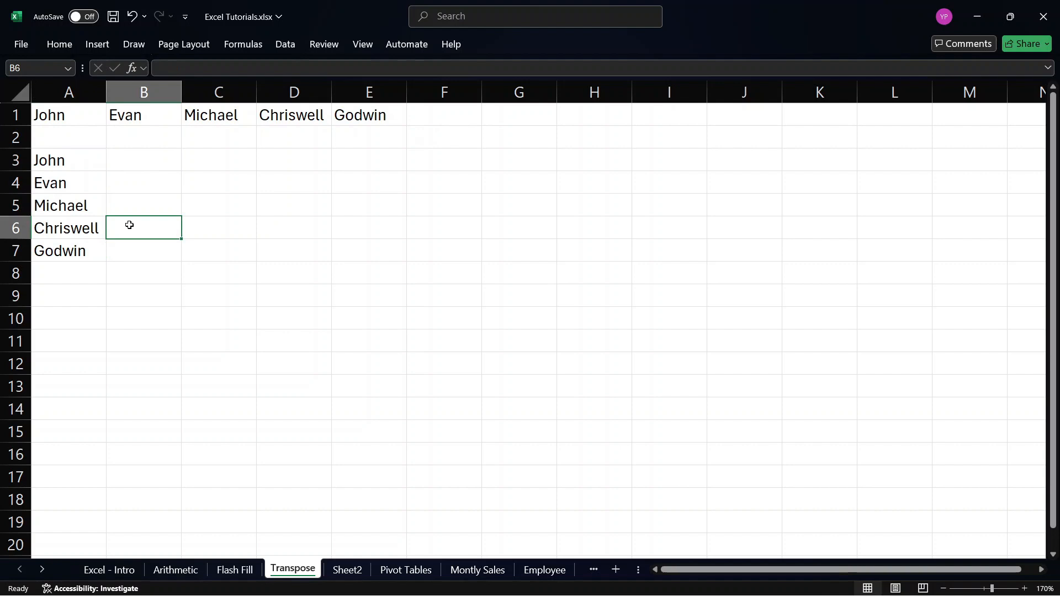
pyautogui.click(51, 160)
pyautogui.moveTo(51, 160); pyautogui.dragTo(66, 249)
pyautogui.click(262, 211)
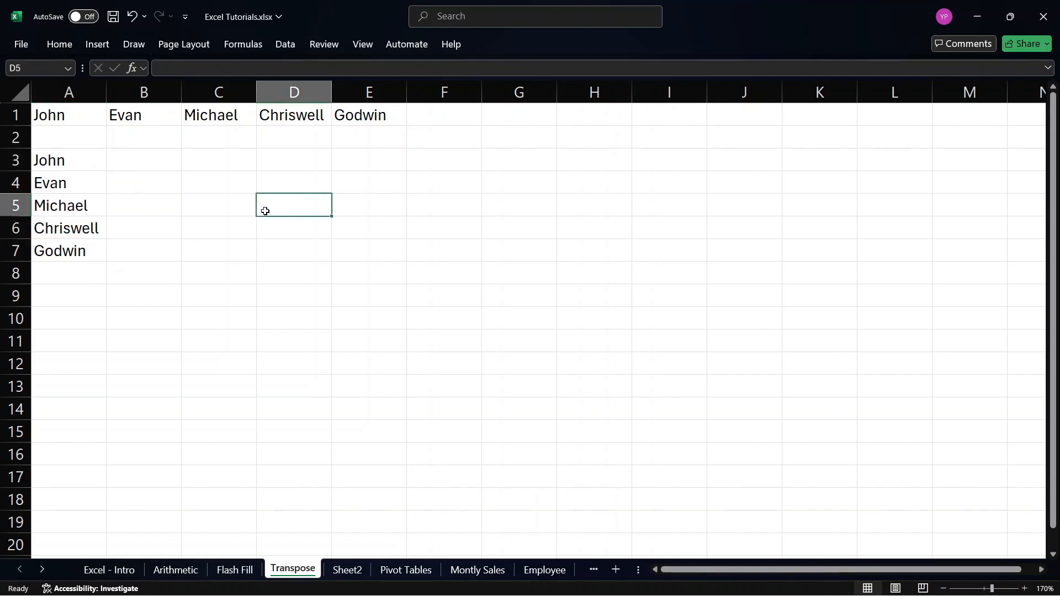
# Enter the header "First Name" in D4 and widen column D to fit the text.
pyautogui.click(278, 185)
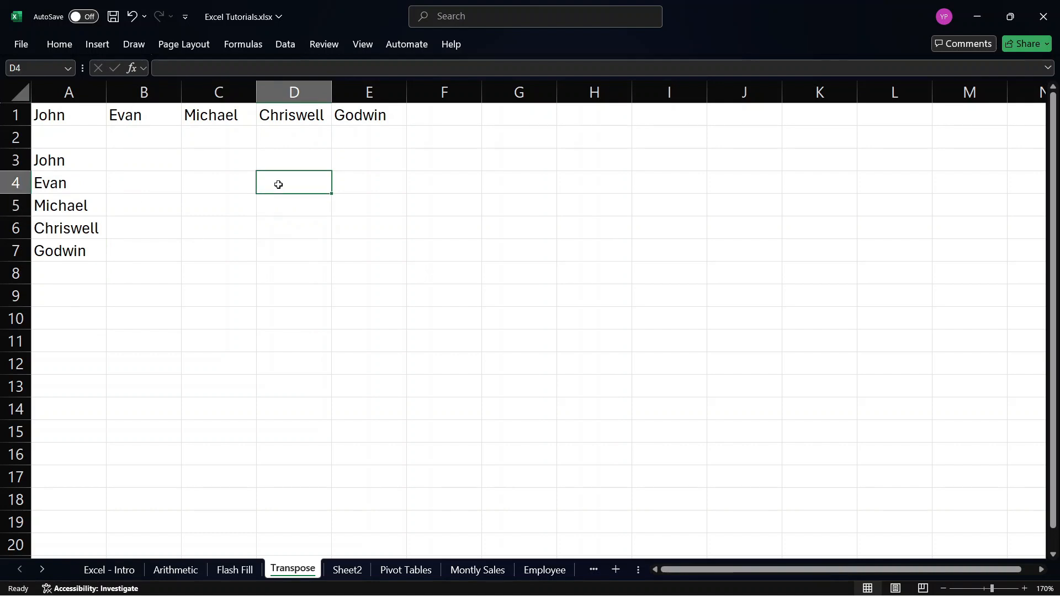
pyautogui.write('F')
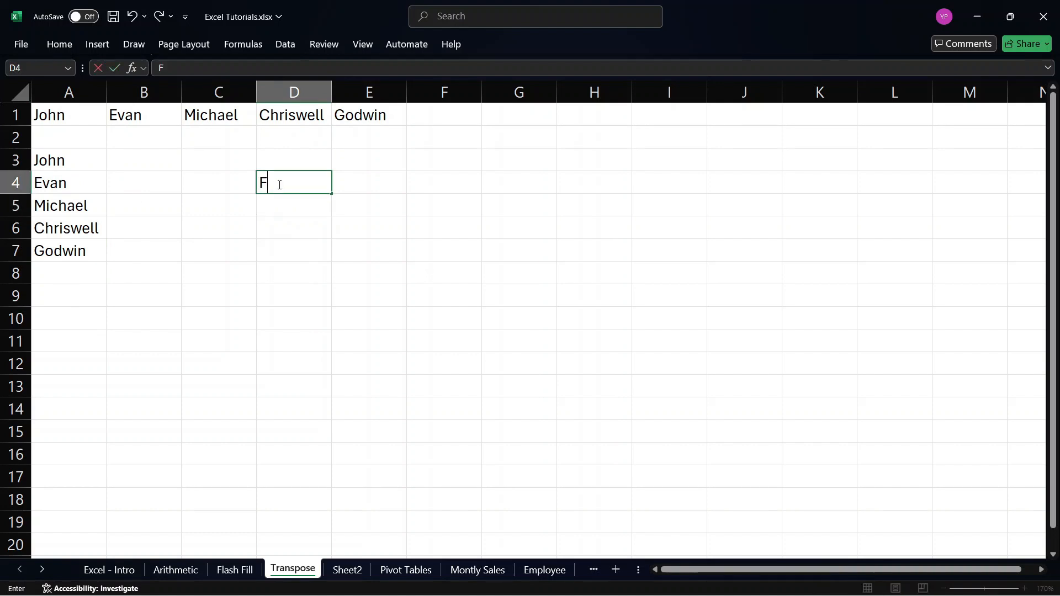
pyautogui.write('irst Name')
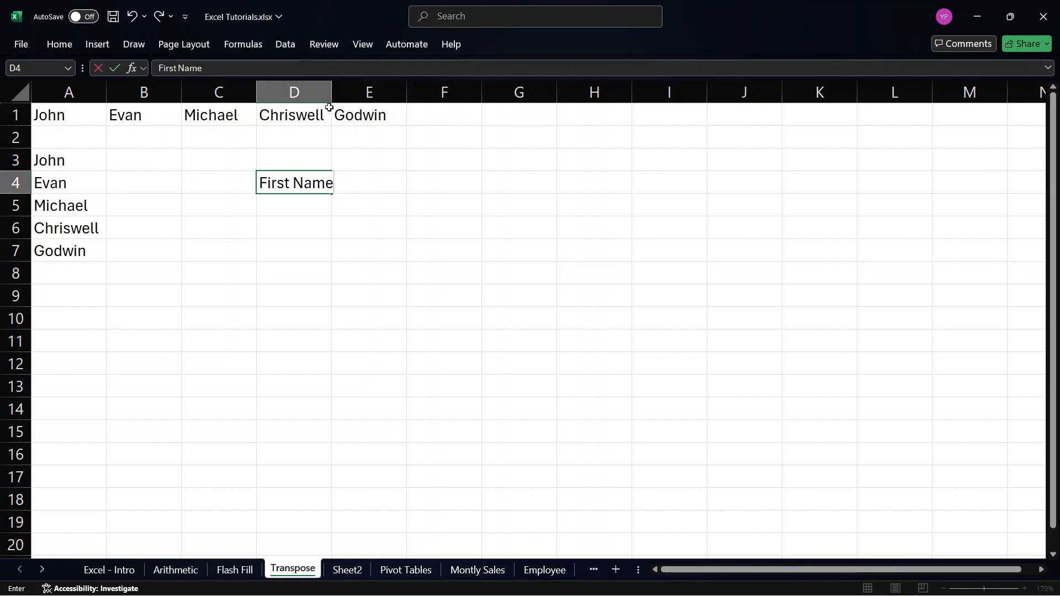
pyautogui.click(342, 152)
pyautogui.moveTo(332, 93); pyautogui.dragTo(347, 97)
pyautogui.click(367, 185)
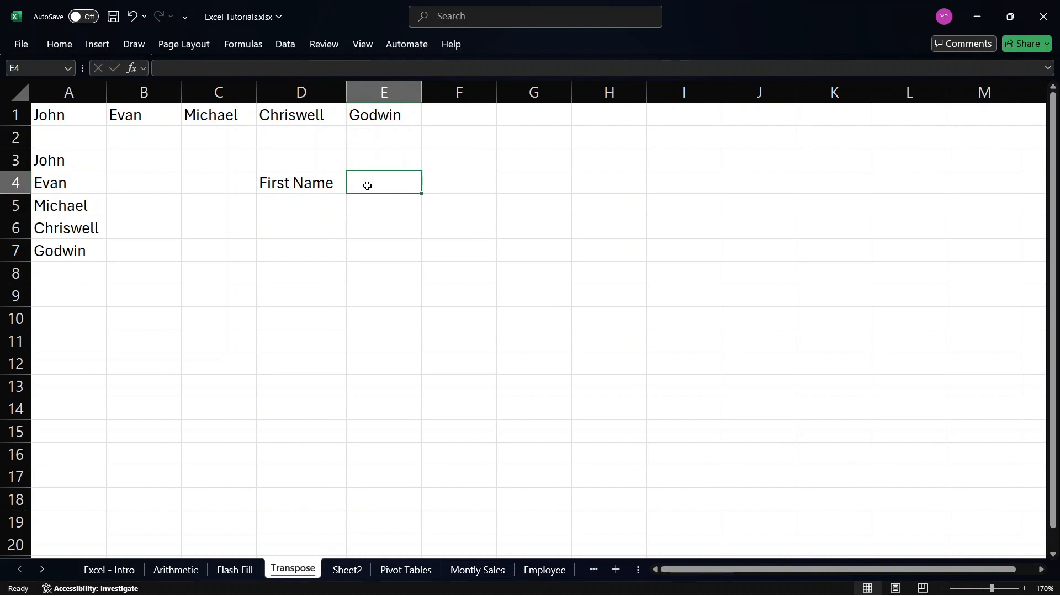
# Enter the header "Last Name" in E4 and widen column E to fit the text.
pyautogui.write('Last ')
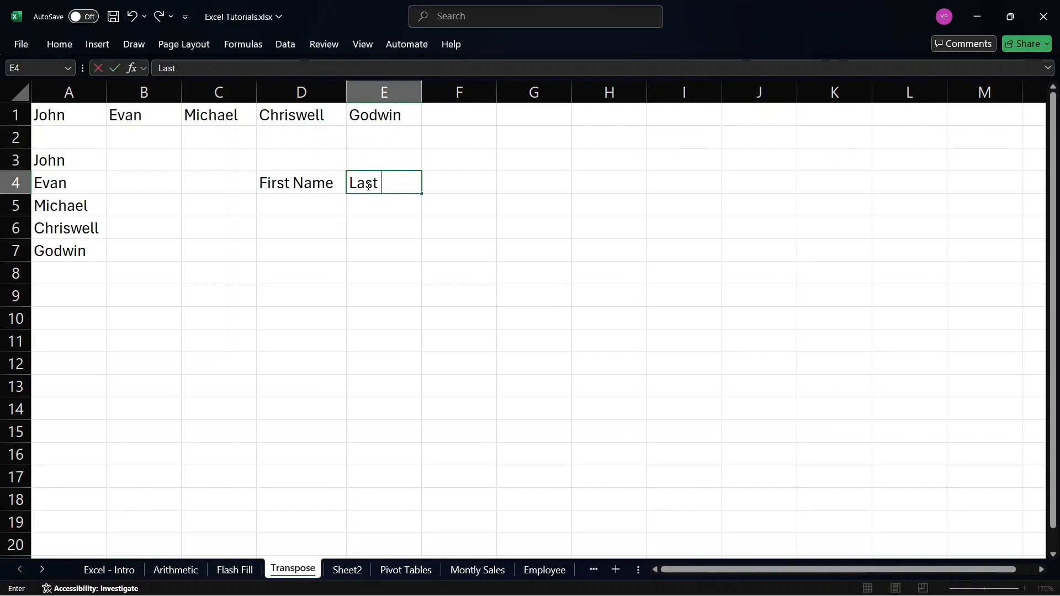
pyautogui.write('Name')
pyautogui.press('F2')
pyautogui.click(420, 110)
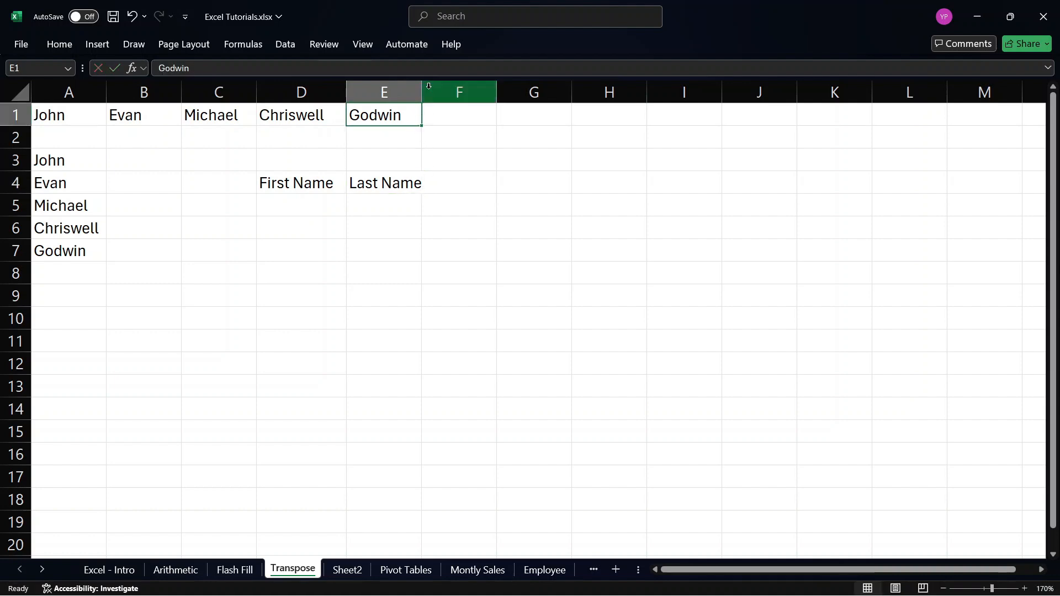
pyautogui.moveTo(422, 86); pyautogui.dragTo(433, 86)
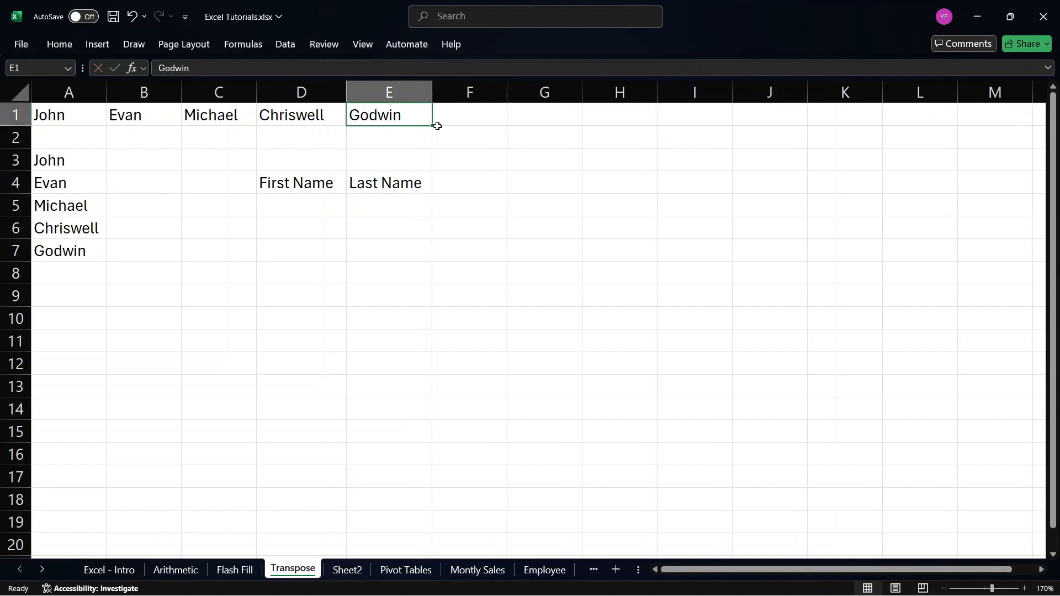
# Add the headers "Email" in F4 and "Full Name" in G4, widening column G.
pyautogui.click(453, 180)
pyautogui.write('Email')
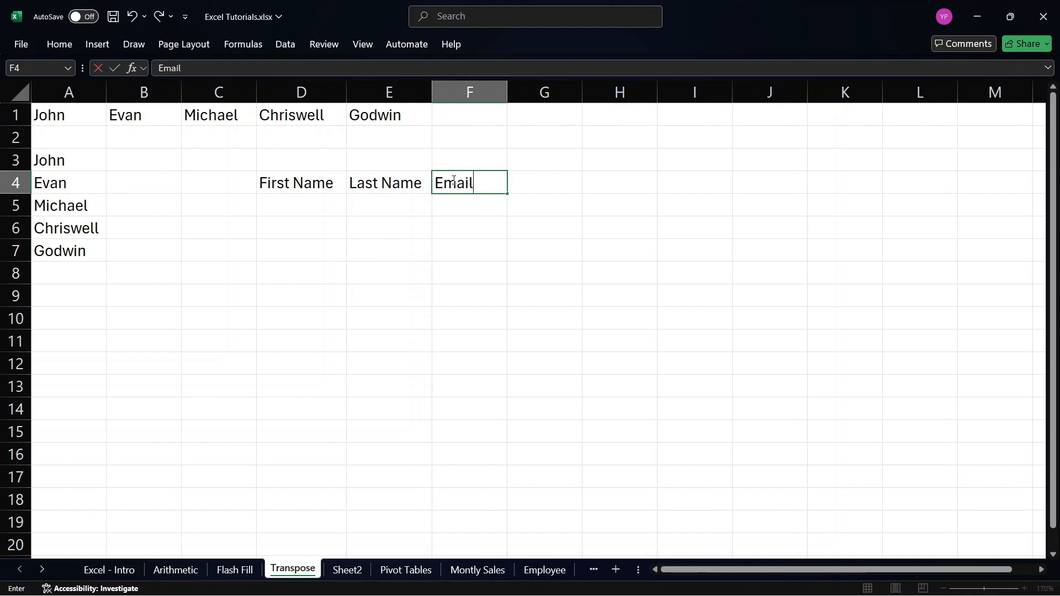
pyautogui.click(557, 176)
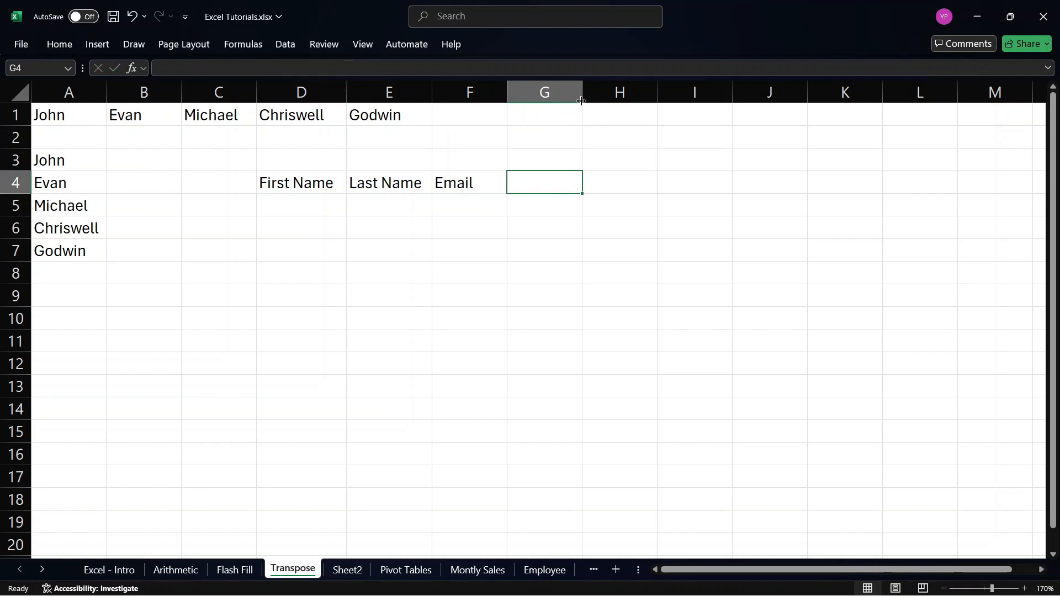
pyautogui.moveTo(582, 97); pyautogui.dragTo(605, 112)
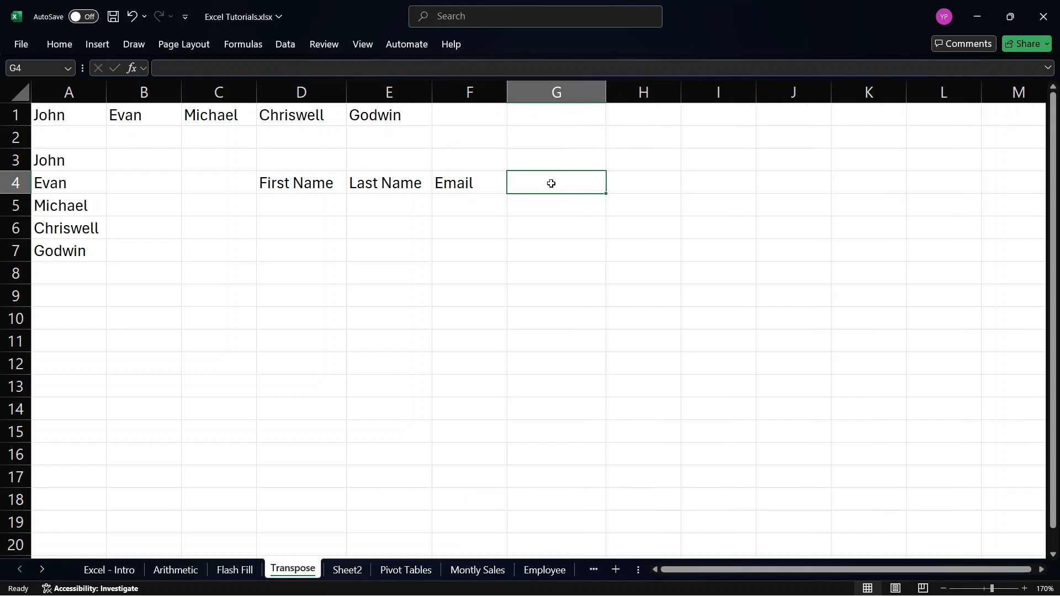
pyautogui.write('Fu')
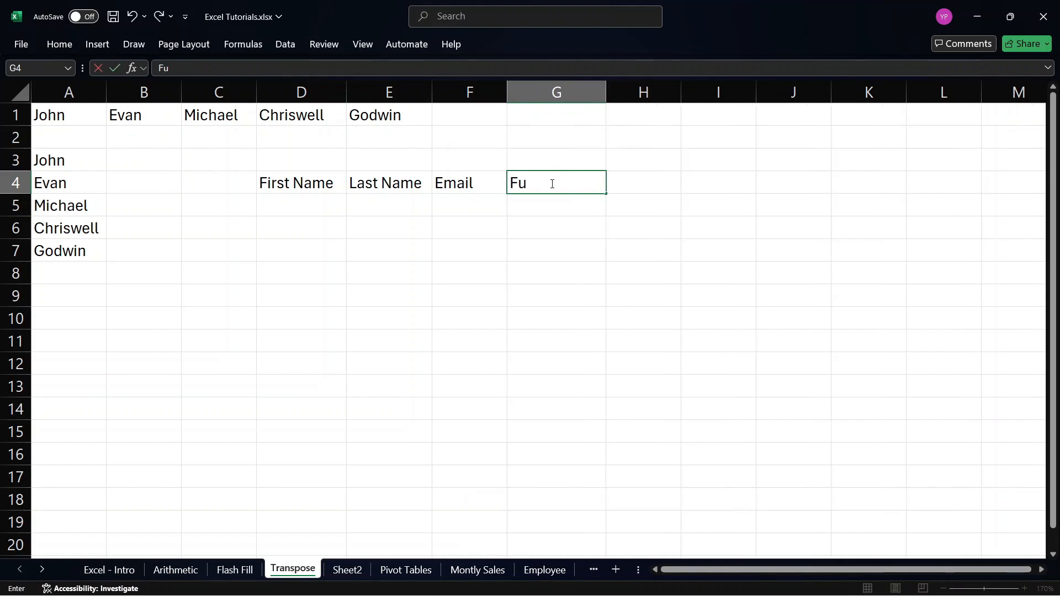
pyautogui.write('llname')
pyautogui.press('BackSpace')
pyautogui.write('Name')
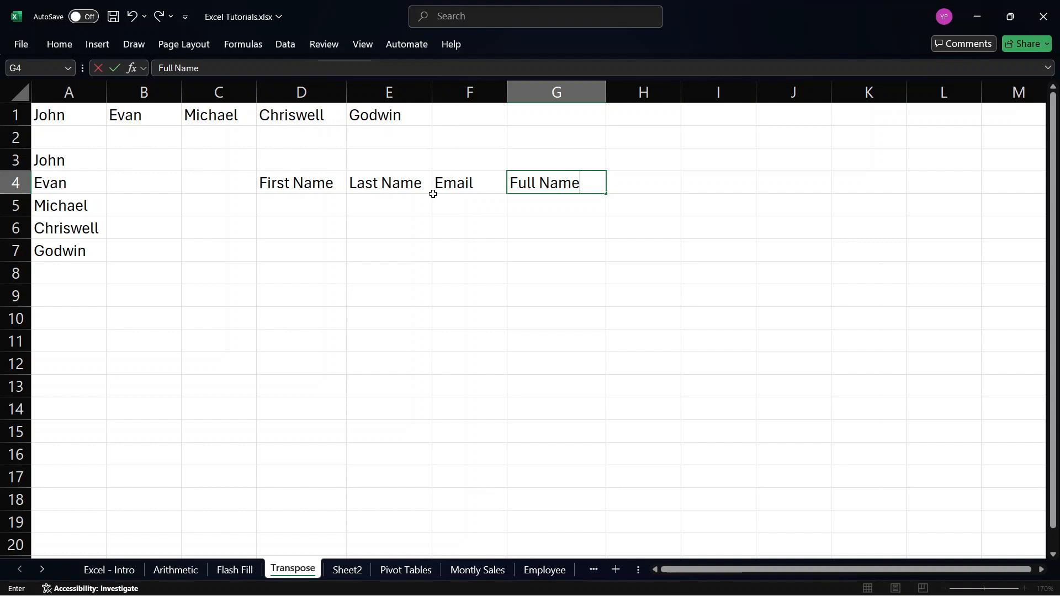
# Fill D5:D7 under First Name with the first three people's first names, in the same order as row 1.
pyautogui.click(300, 213)
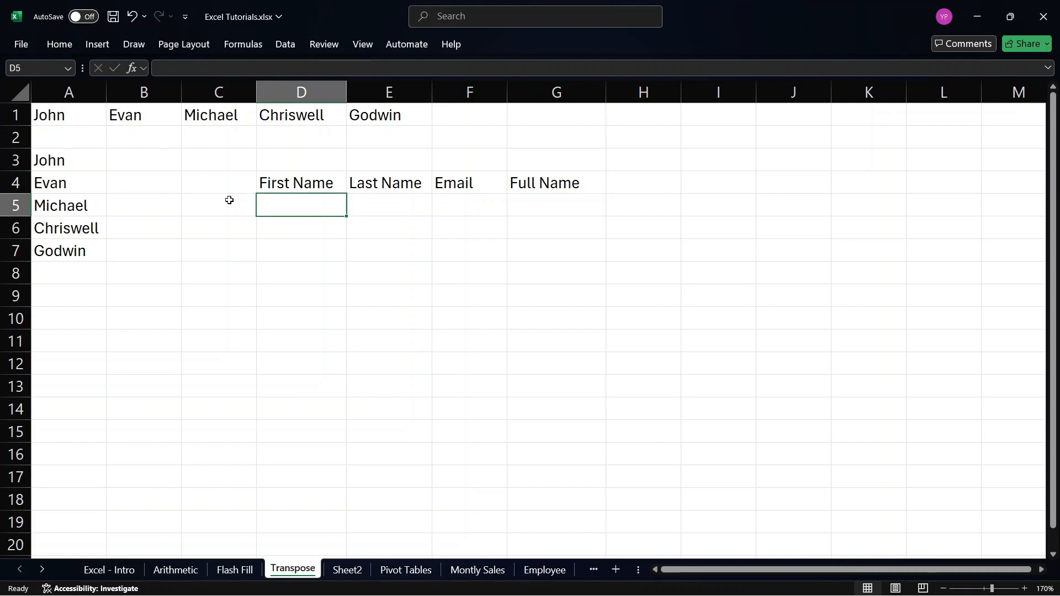
pyautogui.write('John')
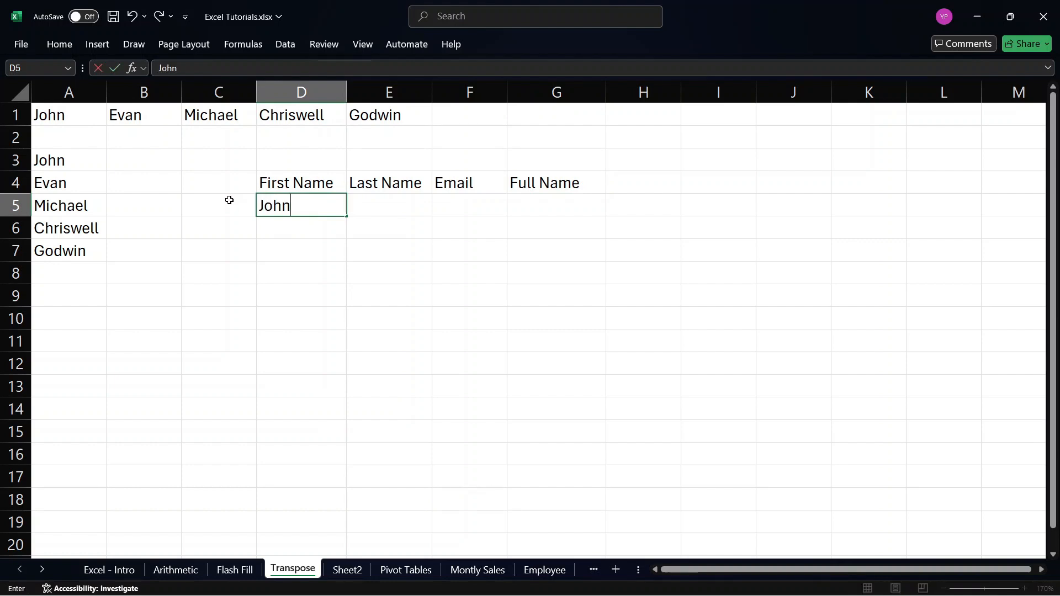
pyautogui.press('Return')
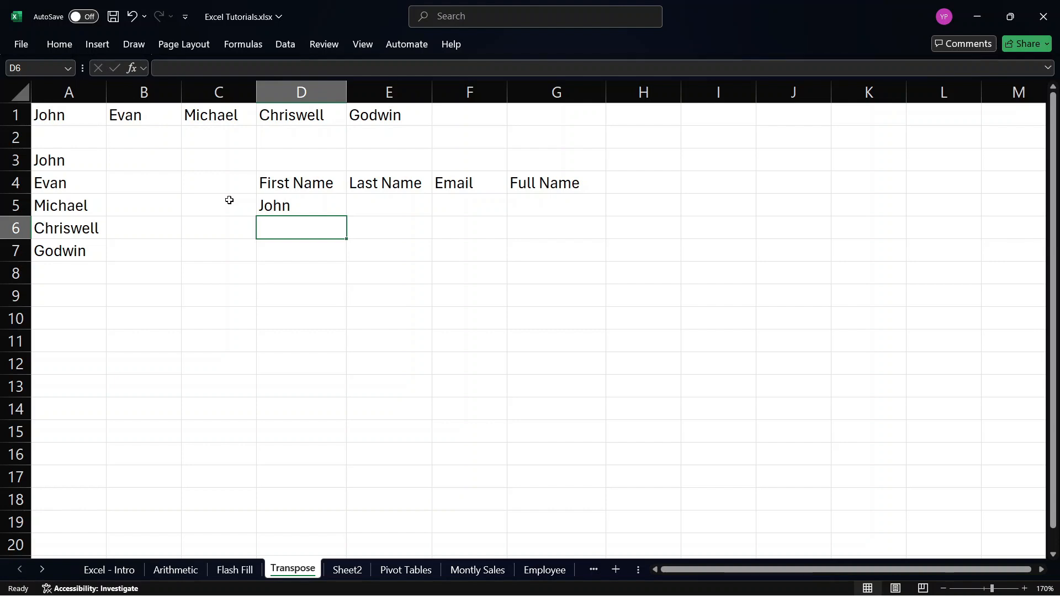
pyautogui.write('Evan')
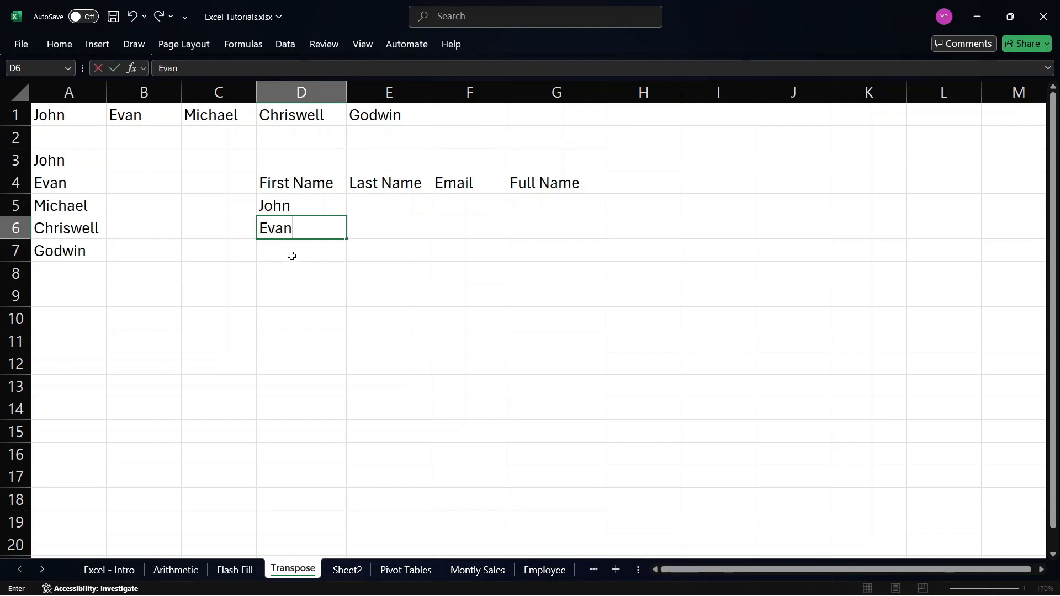
pyautogui.press('Return')
pyautogui.write('Micha')
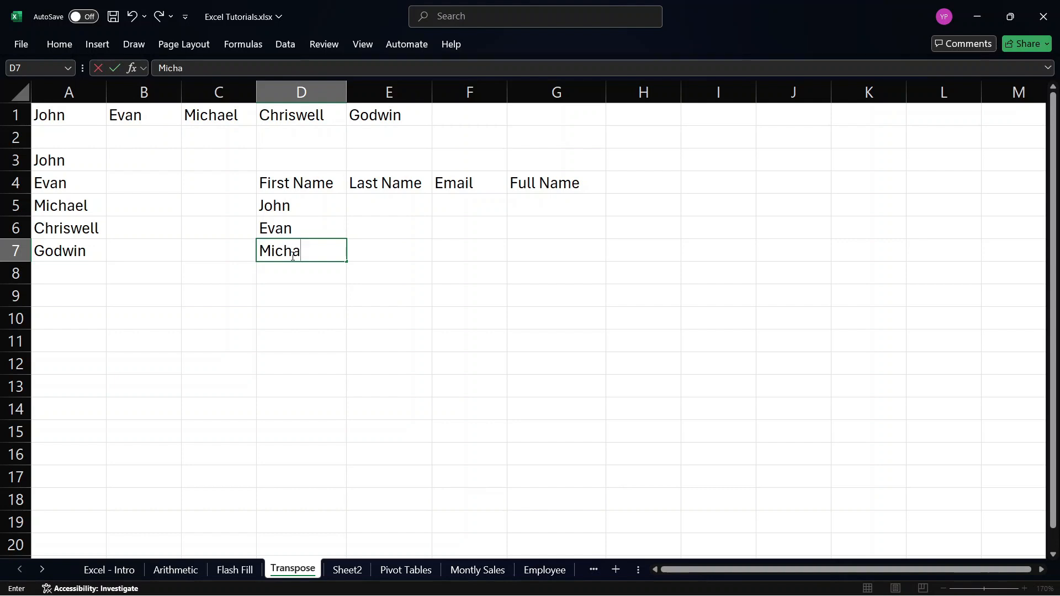
pyautogui.write('el')
pyautogui.press('Return')
# Complete the First Name column with the fourth and fifth people's first names in D8 and D9.
pyautogui.write('Ch')
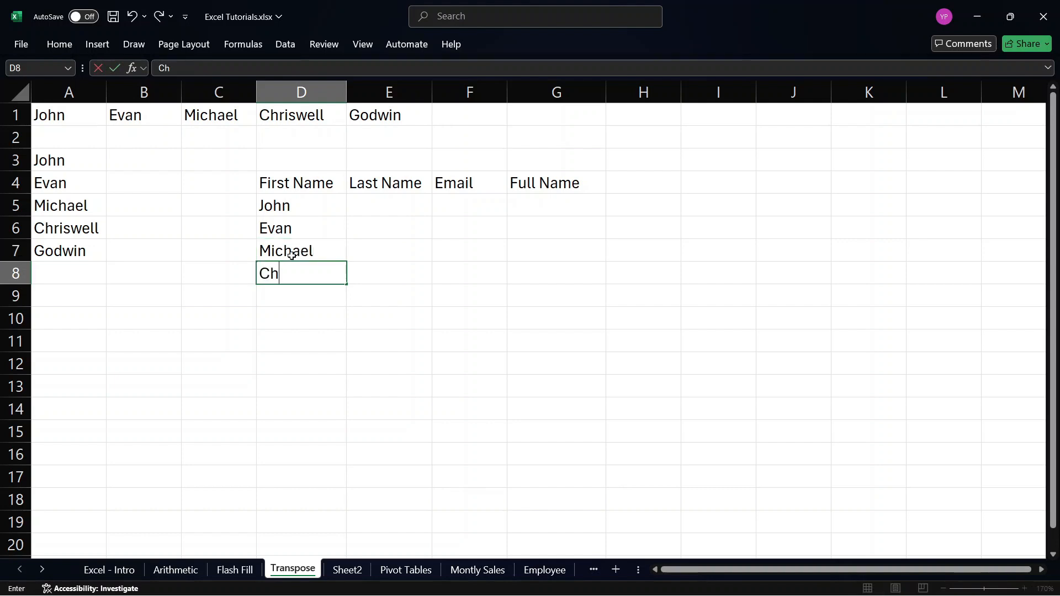
pyautogui.write('rw')
pyautogui.press('BackSpace')
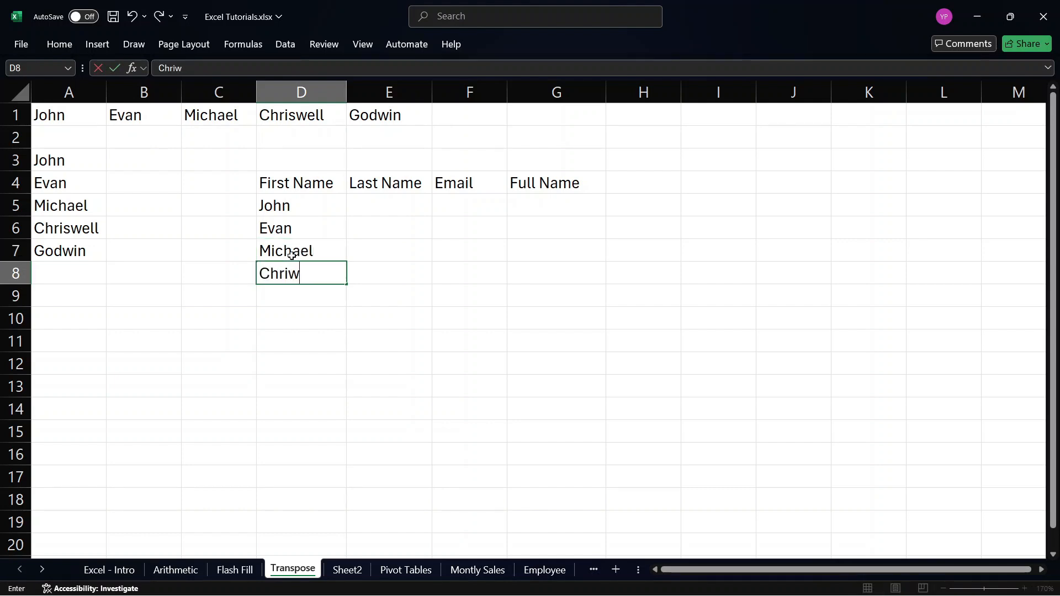
pyautogui.press('BackSpace')
pyautogui.write('swell')
pyautogui.click(301, 308)
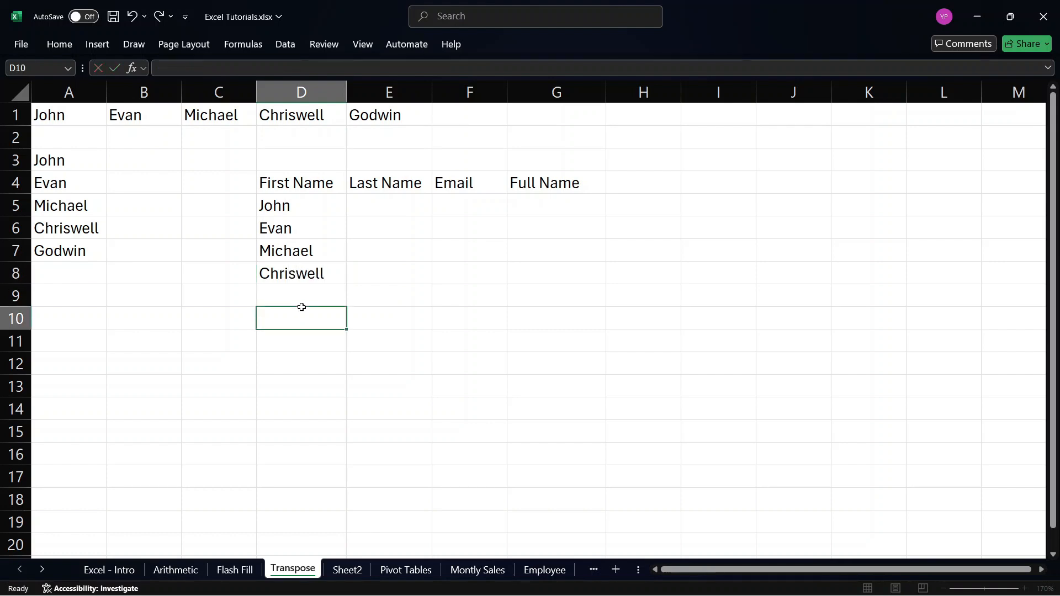
pyautogui.click(295, 289)
pyautogui.write('dwin')
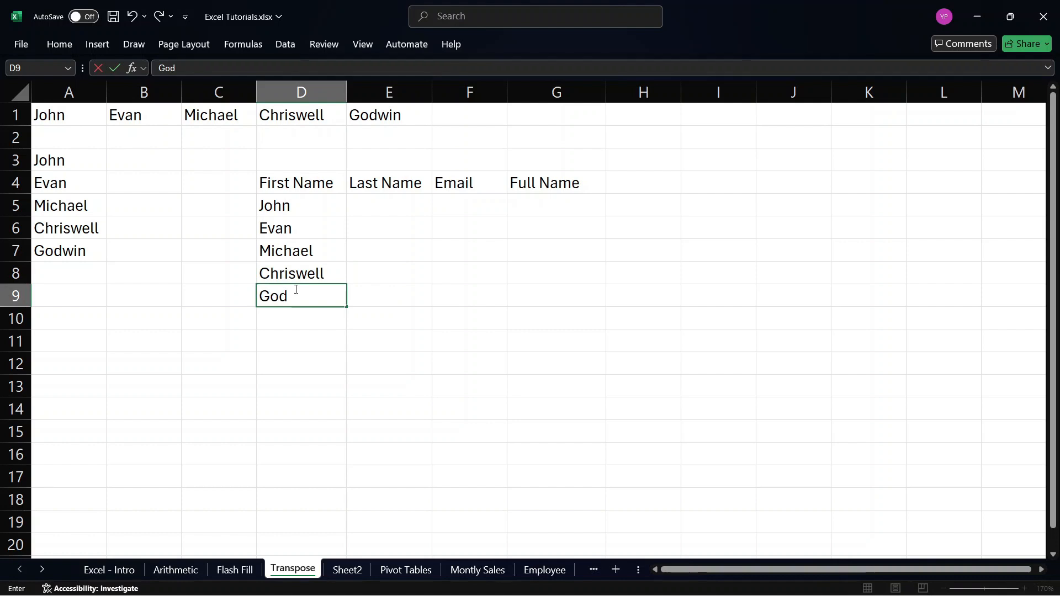
# Fill E5:E7 under Last Name with a last name for each of the first three people.
pyautogui.click(399, 200)
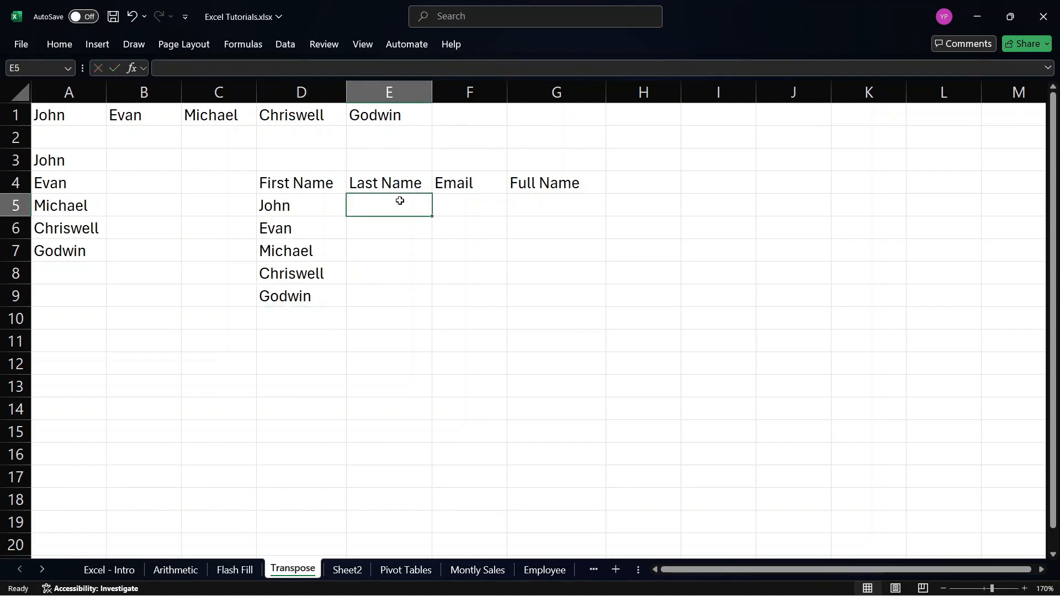
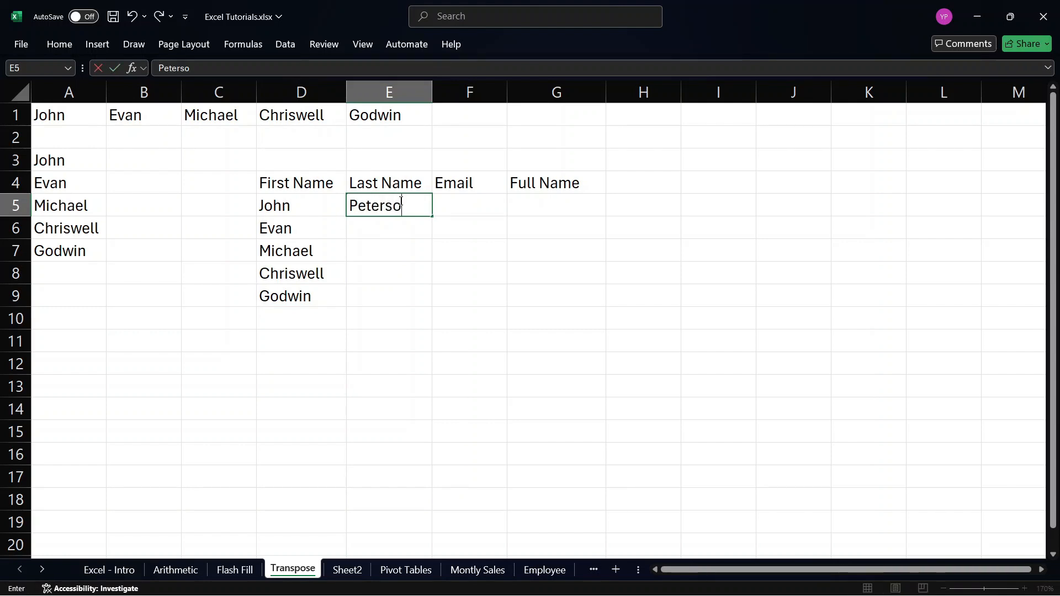
pyautogui.click(390, 227)
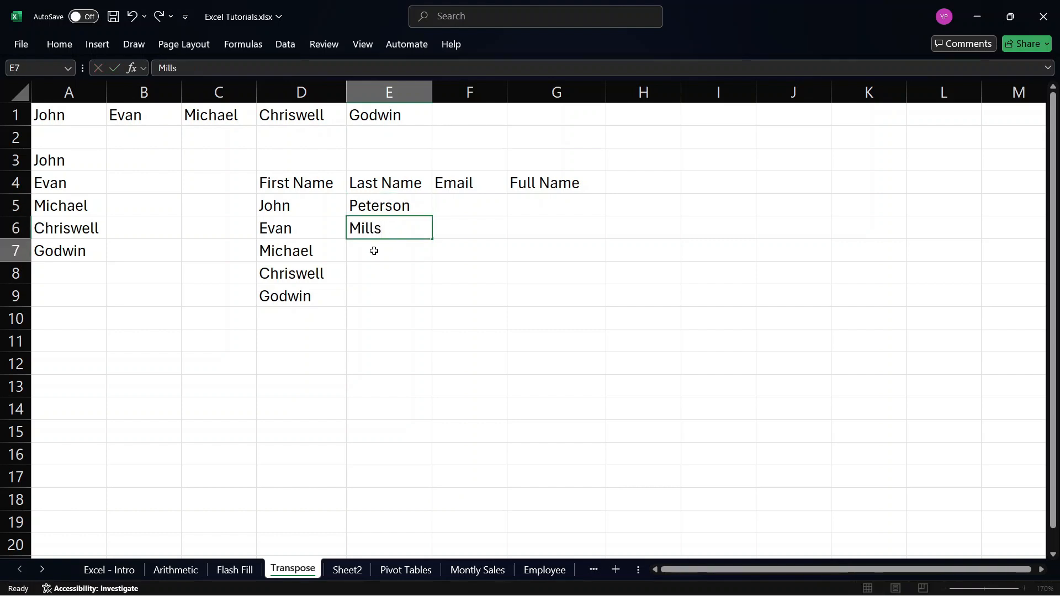
pyautogui.click(374, 251)
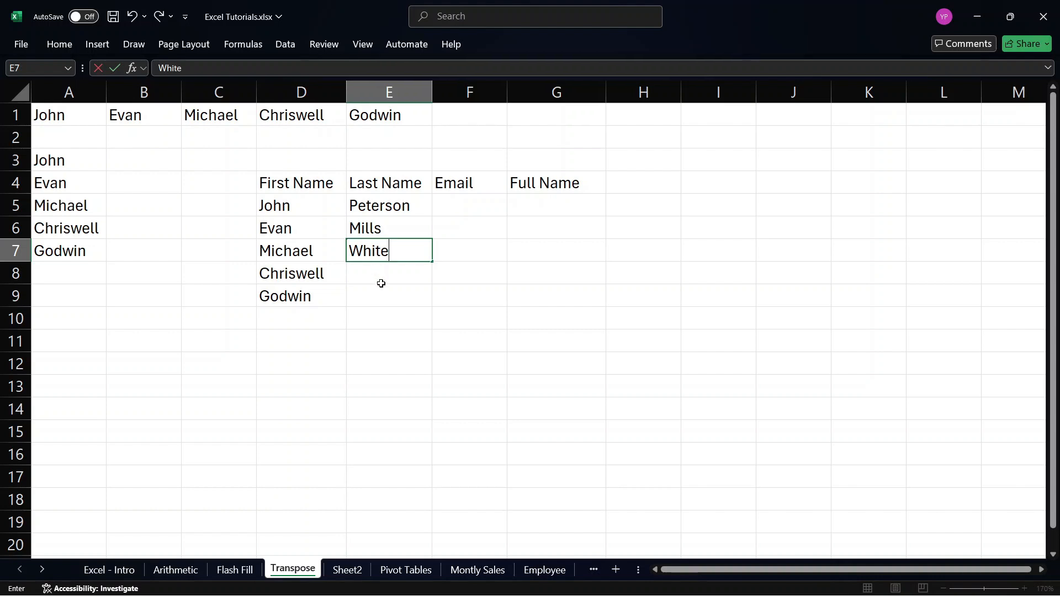
# Complete the Last Name column with the remaining two people's last names in E8 and E9.
pyautogui.click(405, 271)
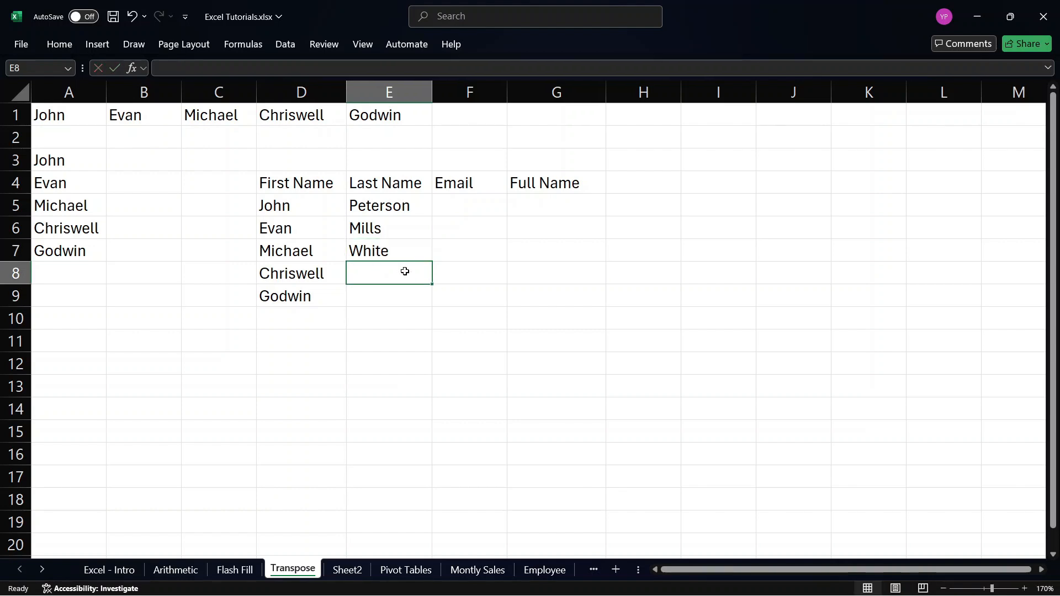
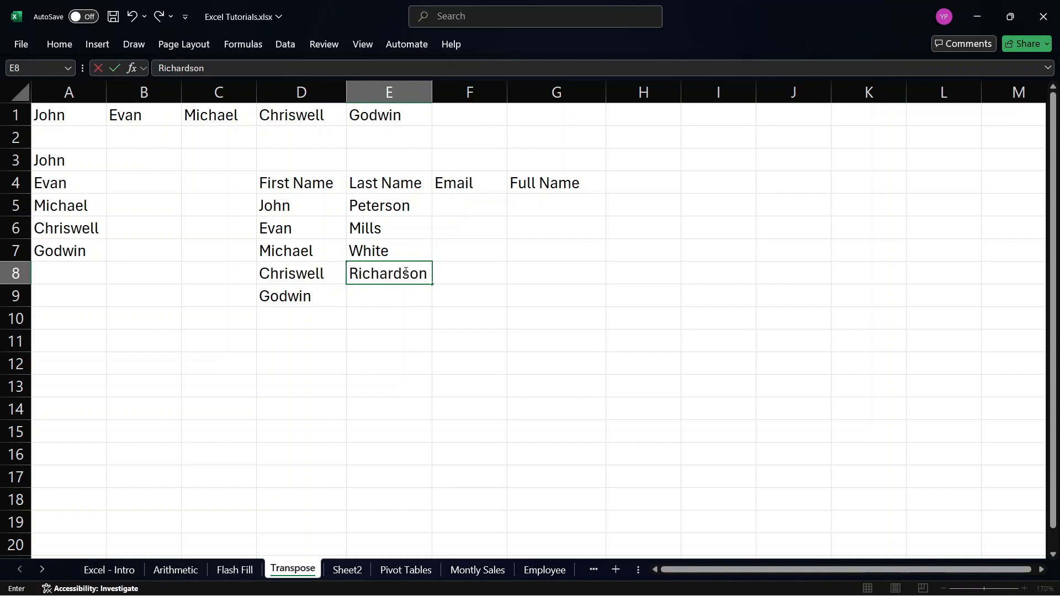
pyautogui.click(374, 298)
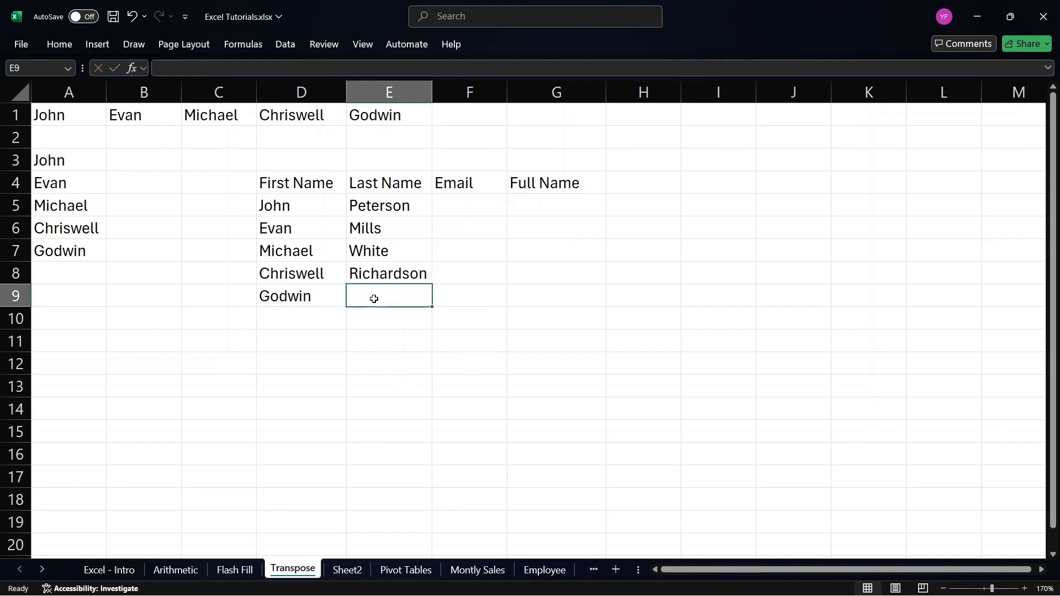
pyautogui.write('C')
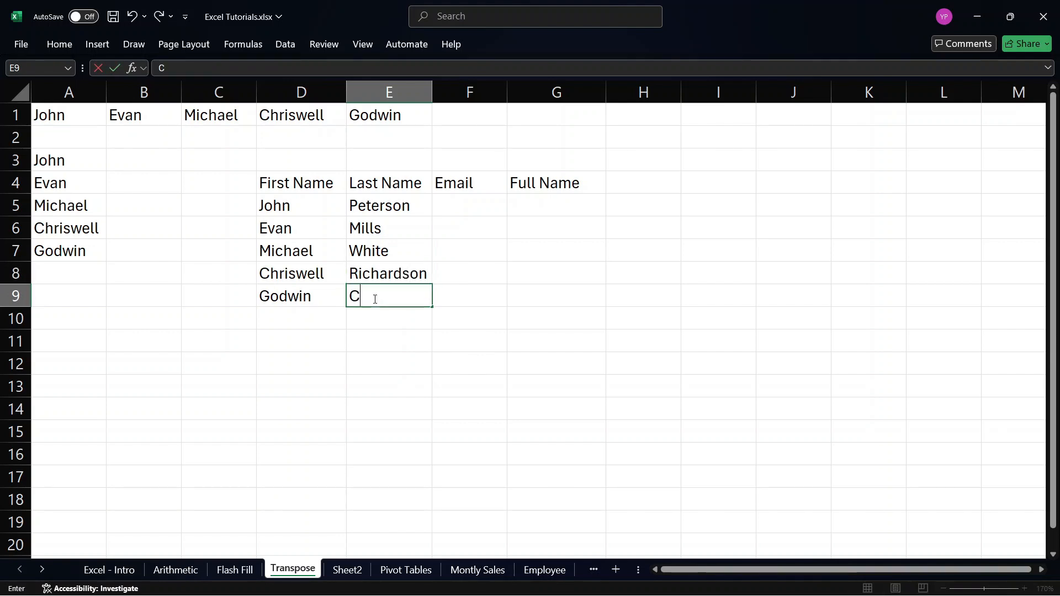
pyautogui.press('BackSpace')
# Enter the first person's e-mail address in F5 and widen column F to fit it.
pyautogui.click(465, 202)
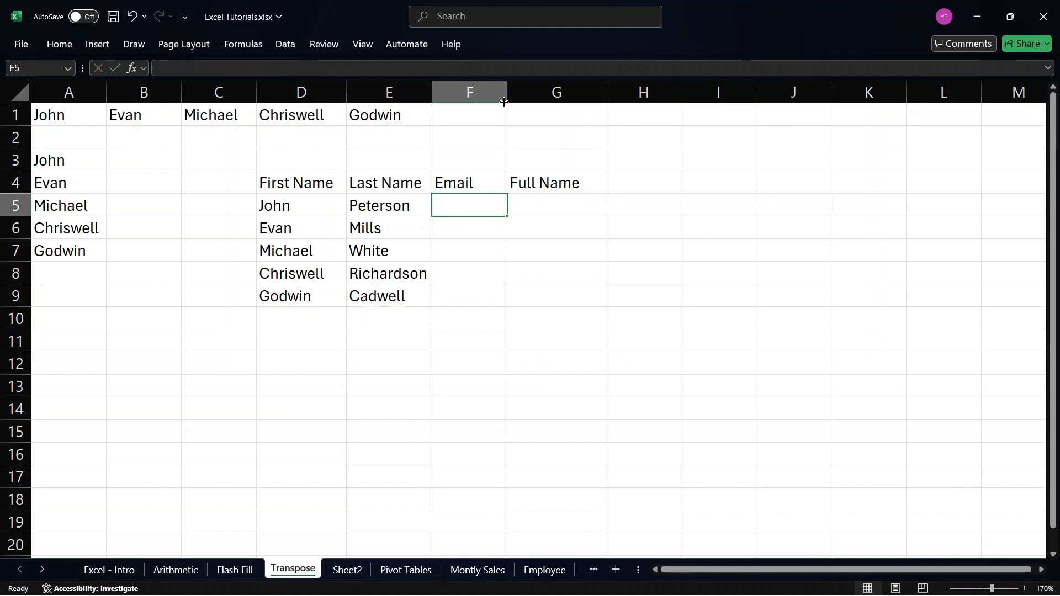
pyautogui.moveTo(504, 101); pyautogui.dragTo(550, 102)
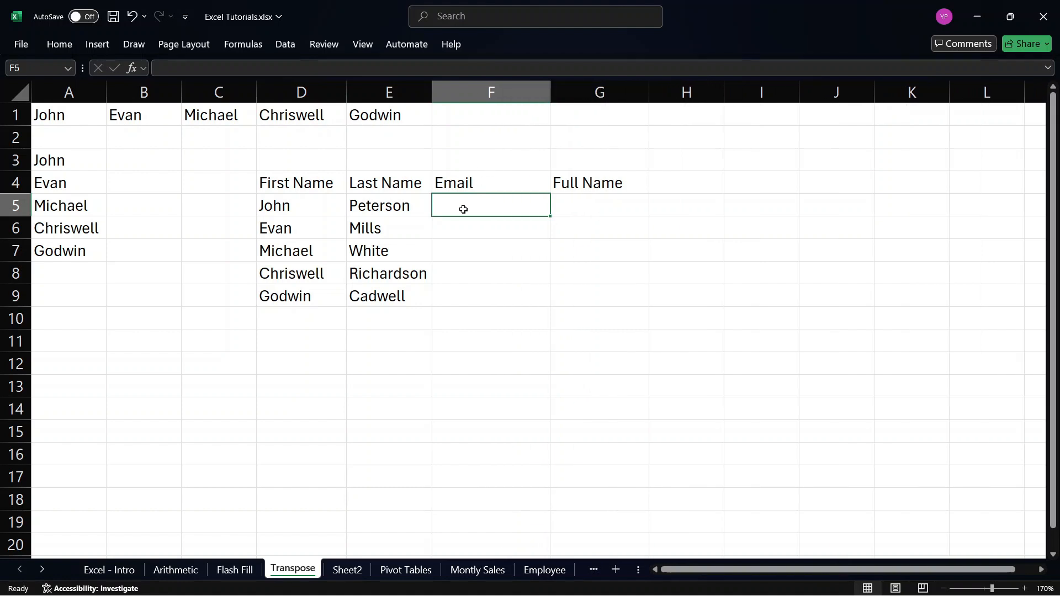
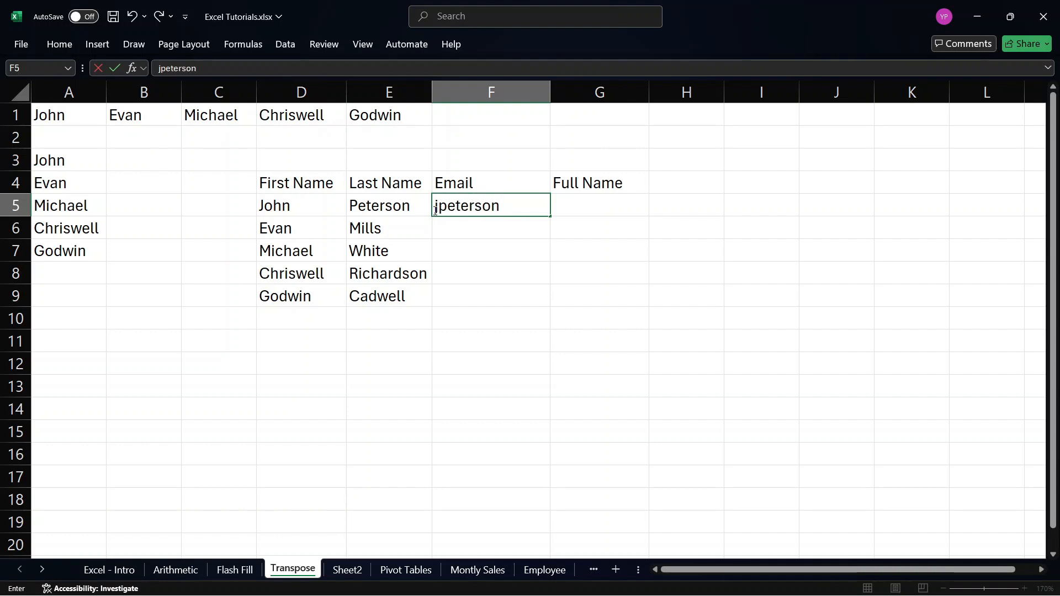
pyautogui.click(437, 210)
pyautogui.write(',')
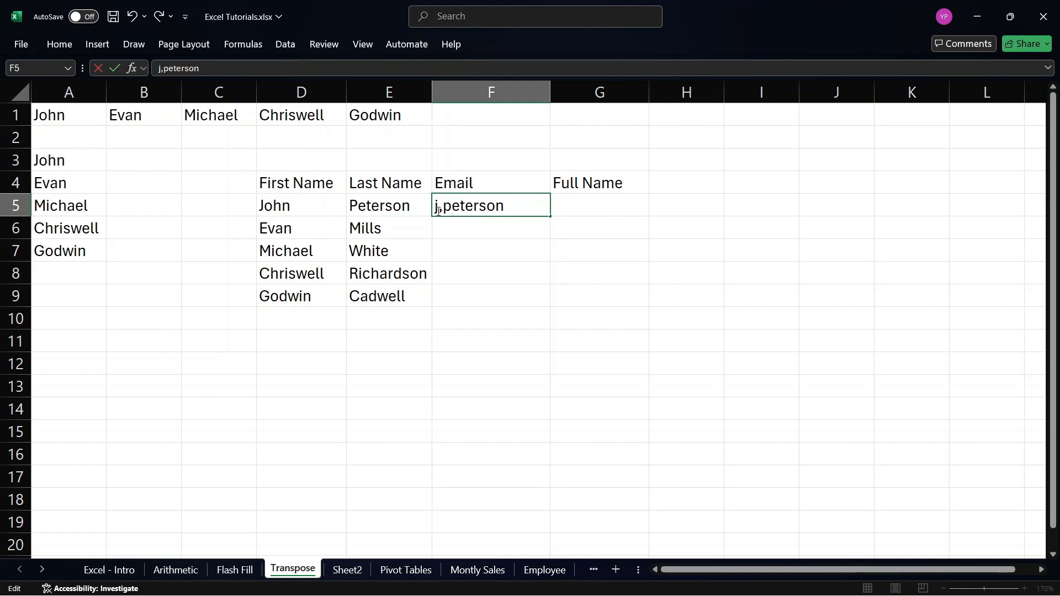
pyautogui.press('BackSpace')
pyautogui.press('Return')
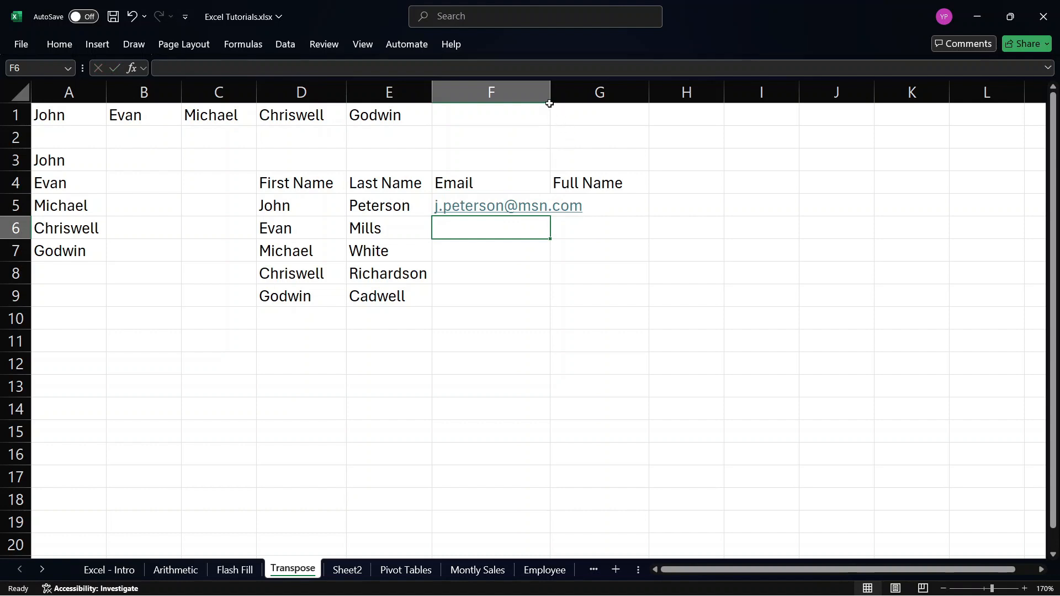
pyautogui.moveTo(549, 103); pyautogui.dragTo(591, 104)
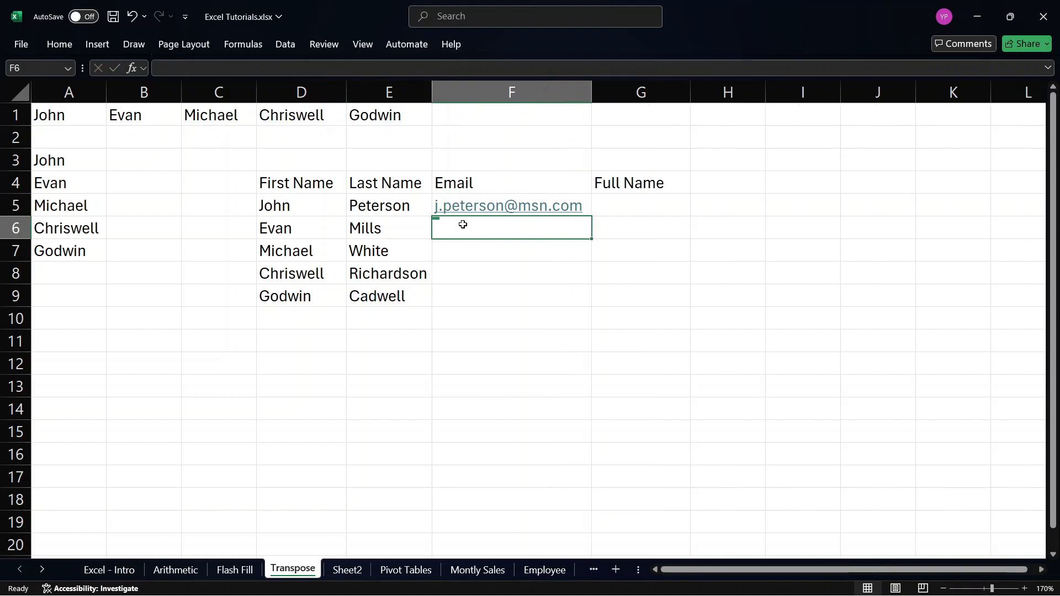
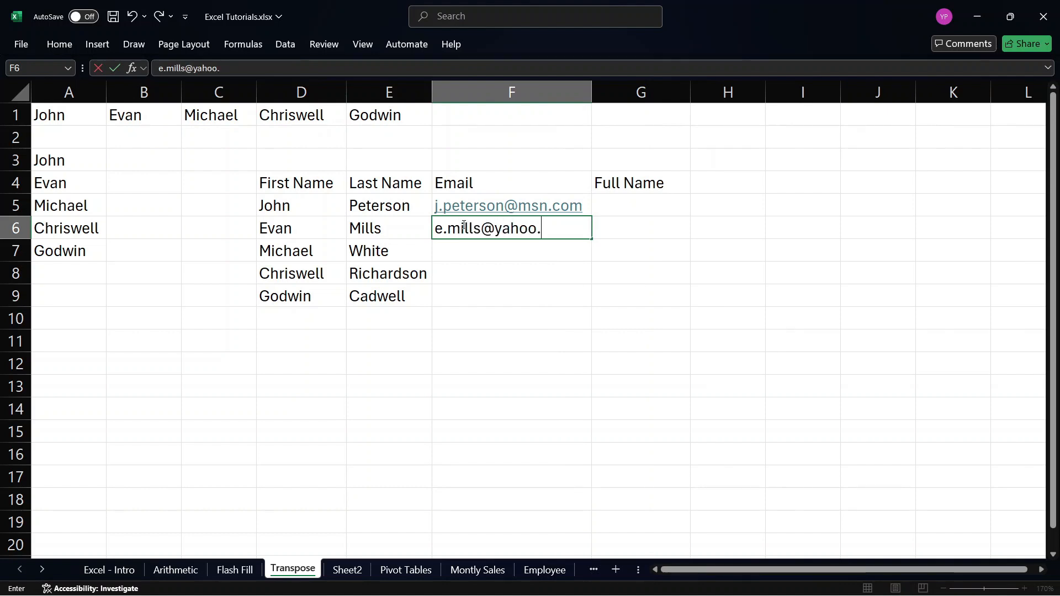
# Enter the second person's e-mail address in F6 under Email.
pyautogui.press('Return')
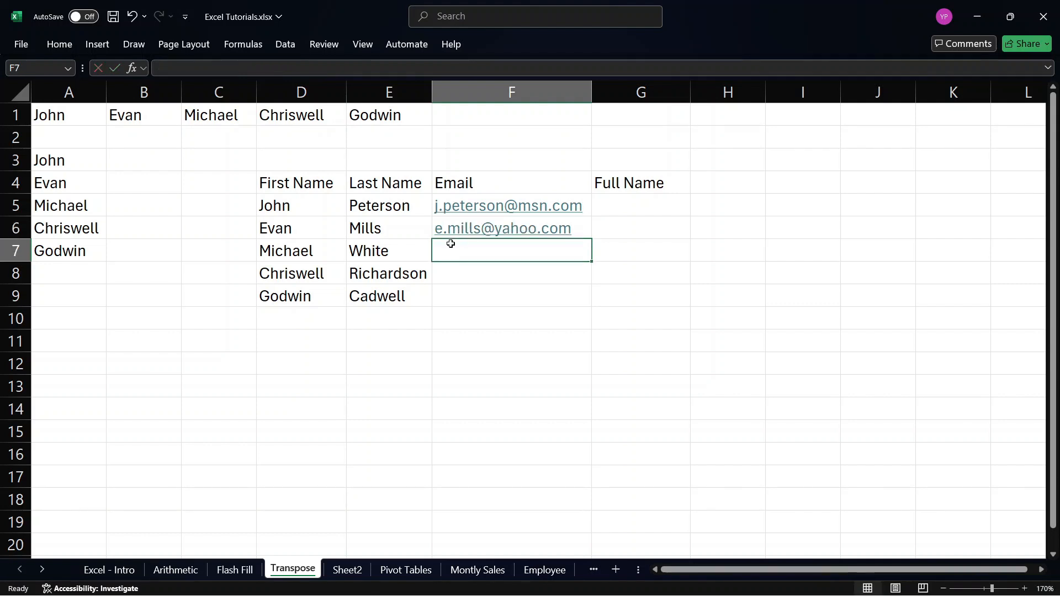
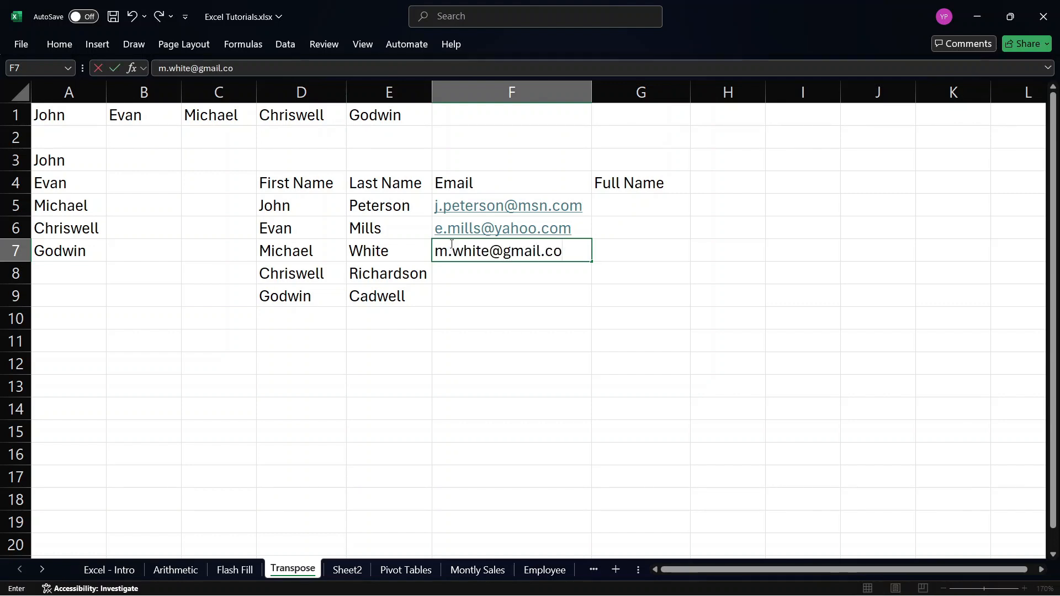
# Enter the third person's e-mail address in F7.
pyautogui.press('Return')
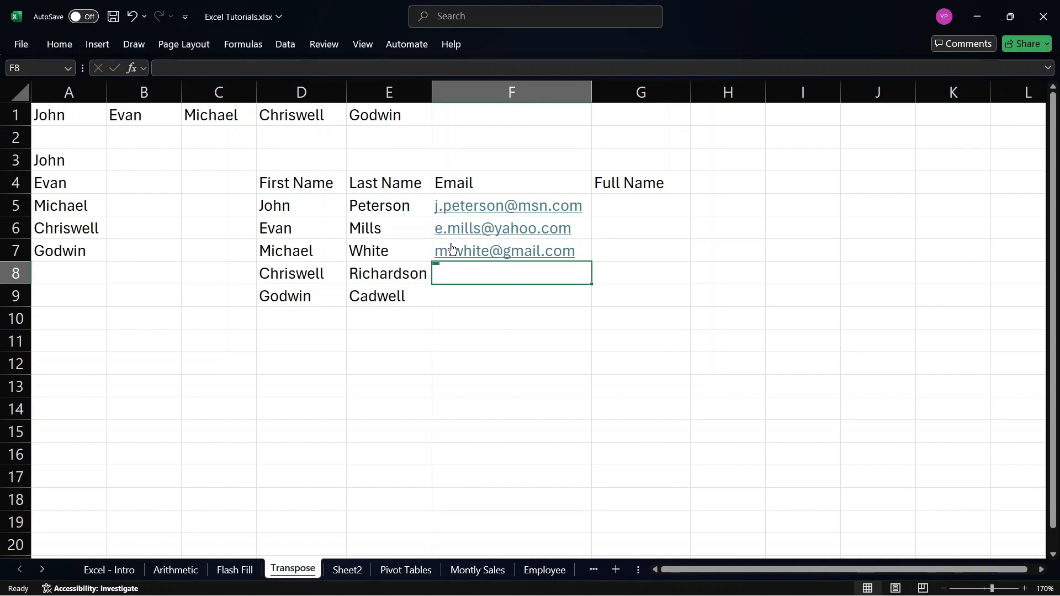
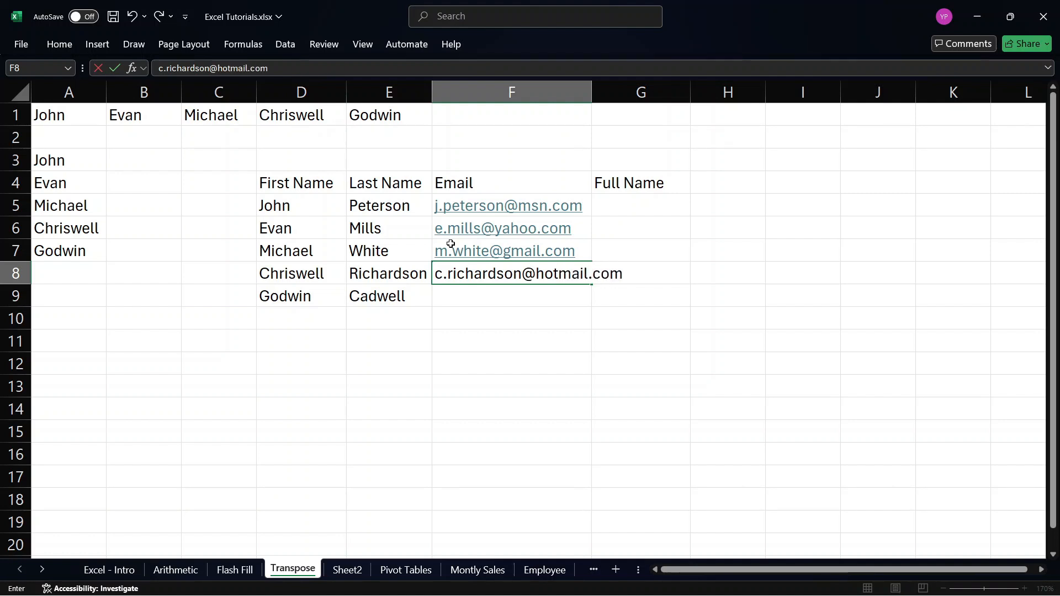
# Enter the fourth person's e-mail address in F8.
pyautogui.press('Return')
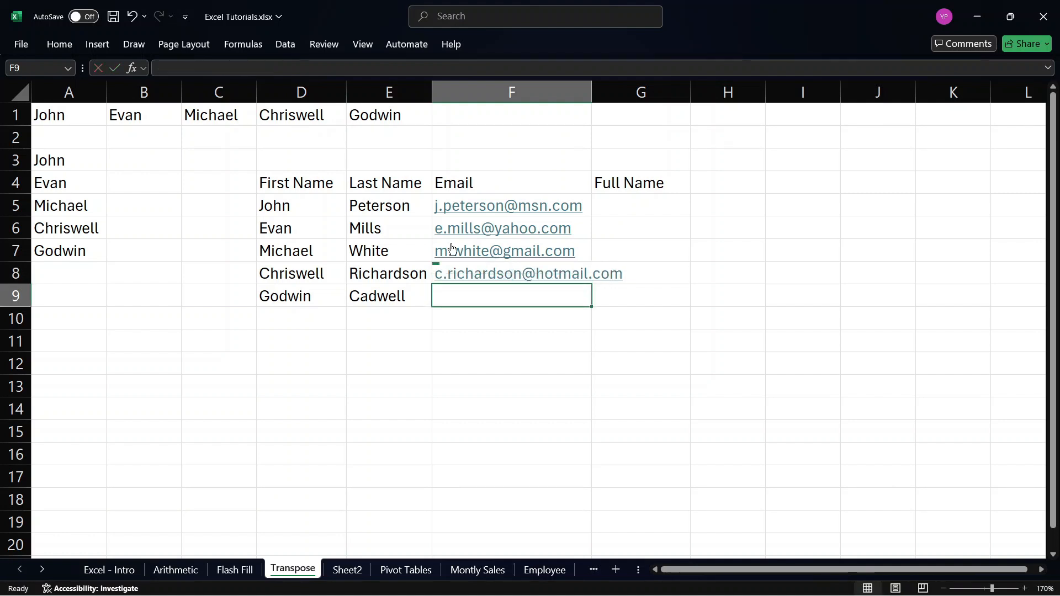
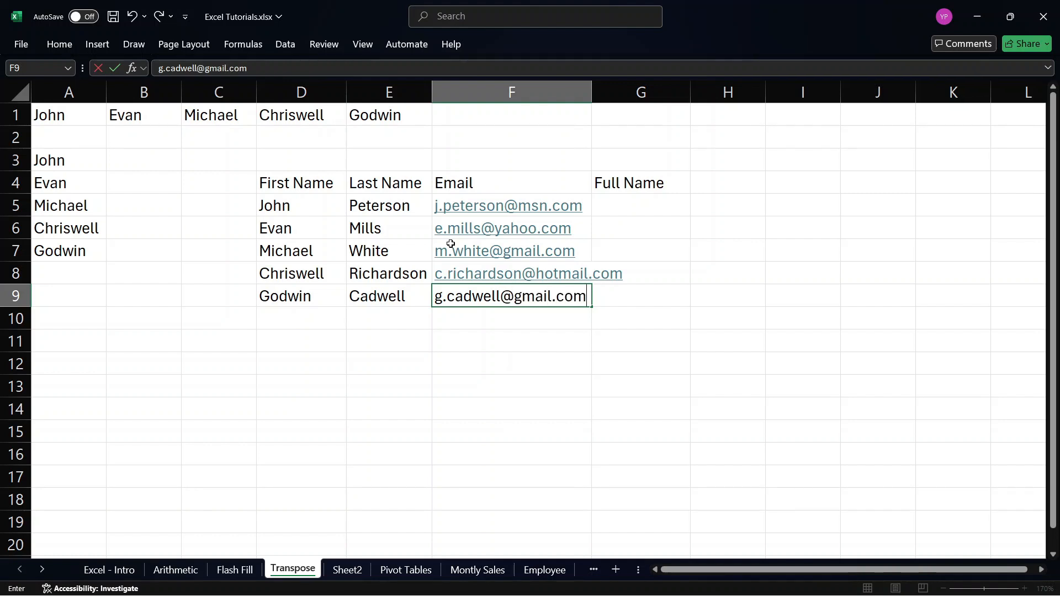
# Enter the fifth person's e-mail address in F9 and widen column F to fit the longest address.
pyautogui.press('Return')
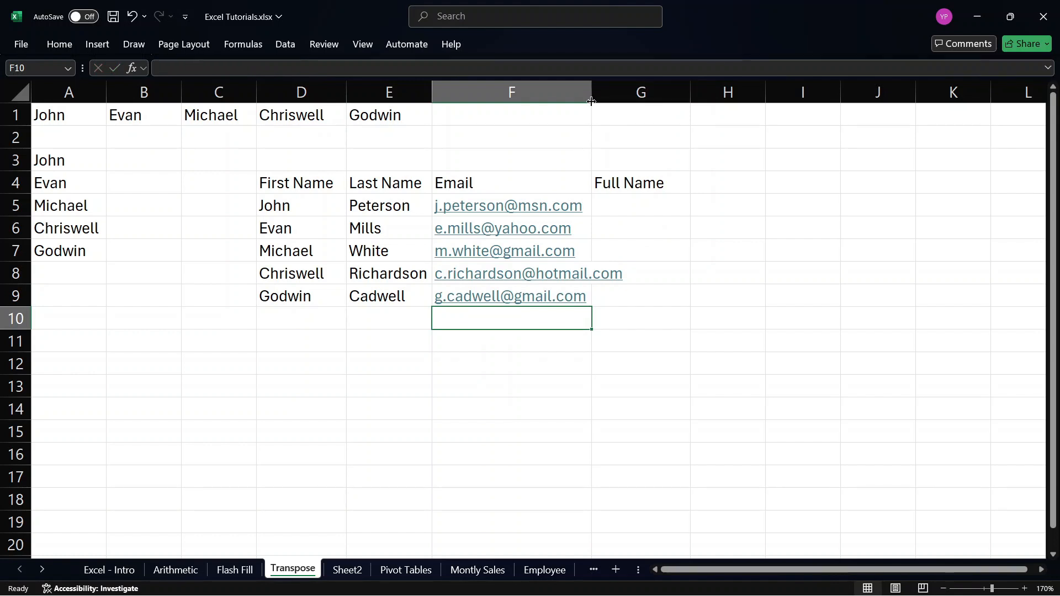
pyautogui.moveTo(591, 91); pyautogui.dragTo(628, 91)
pyautogui.click(666, 210)
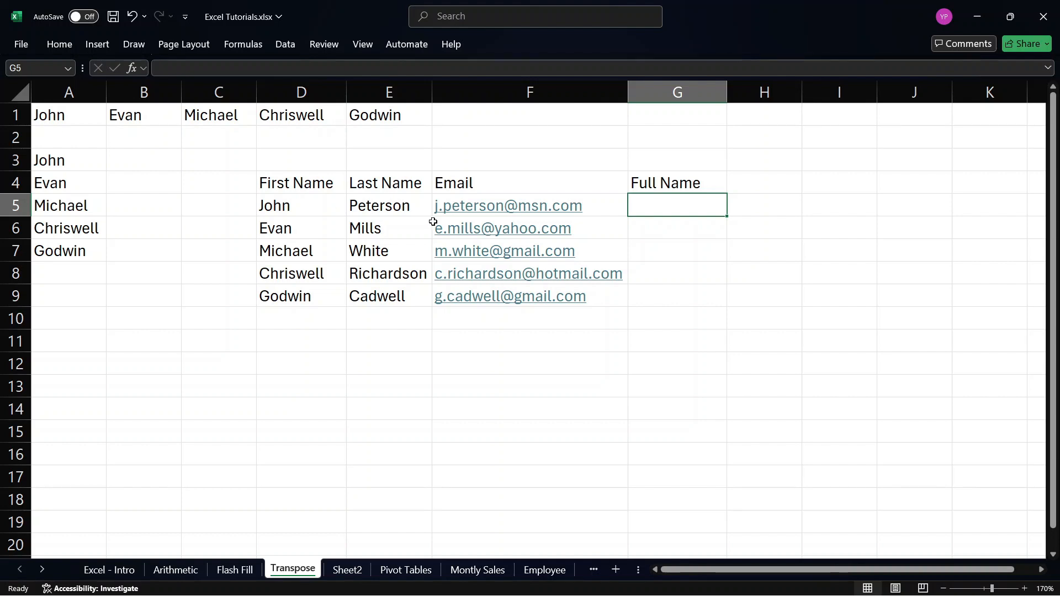
pyautogui.doubleClick(657, 205)
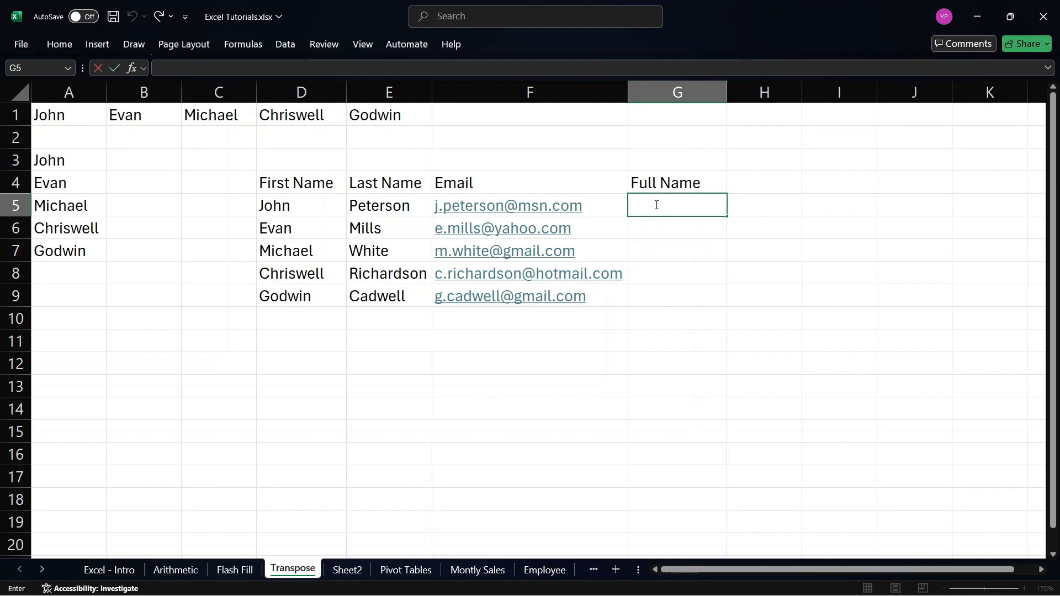
pyautogui.write('=CONC')
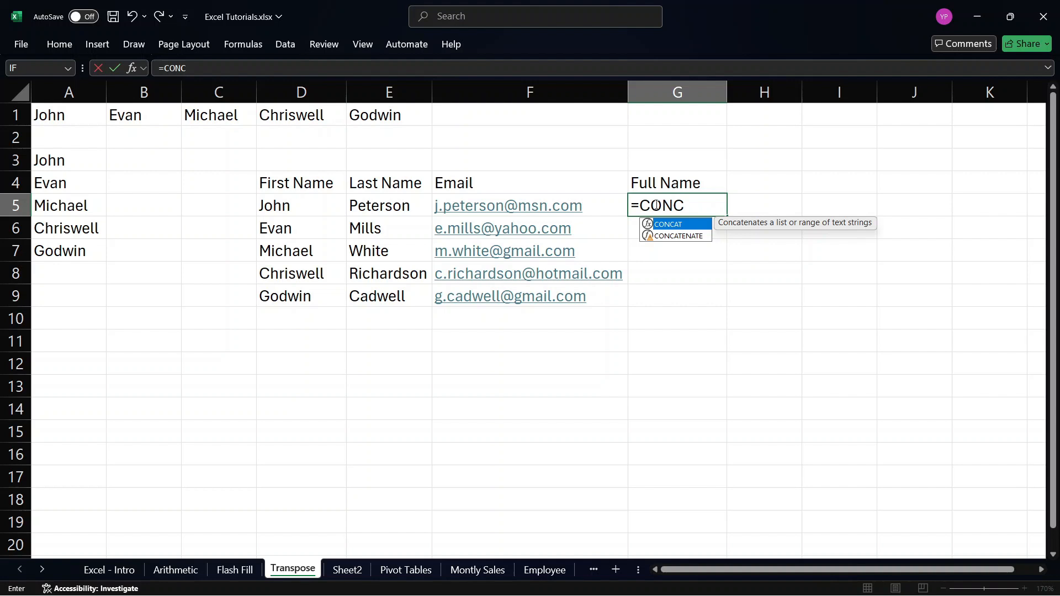
pyautogui.hotkey('shift', 'Down')
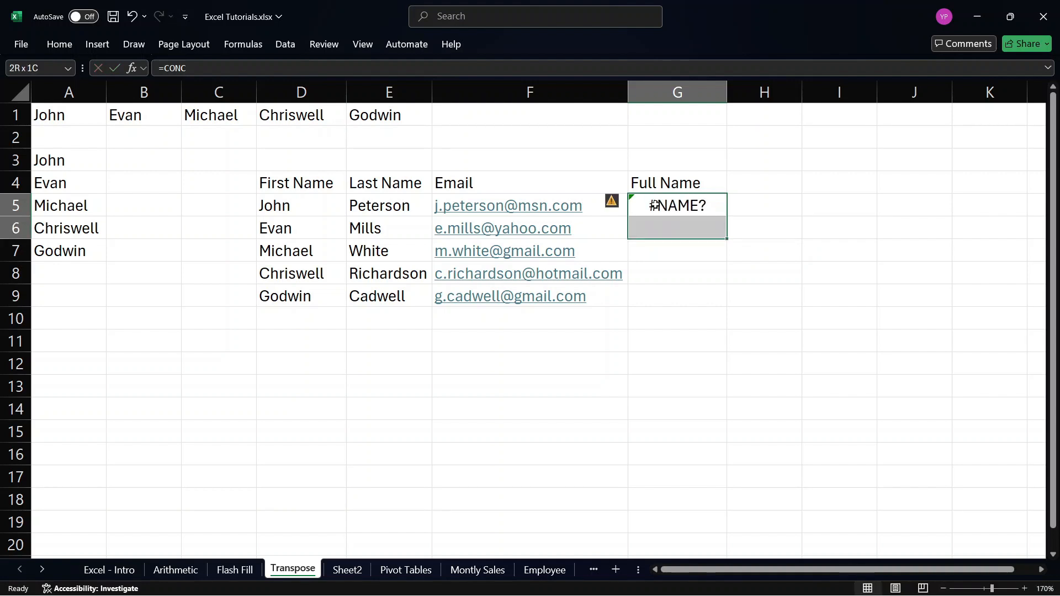
pyautogui.click(654, 205)
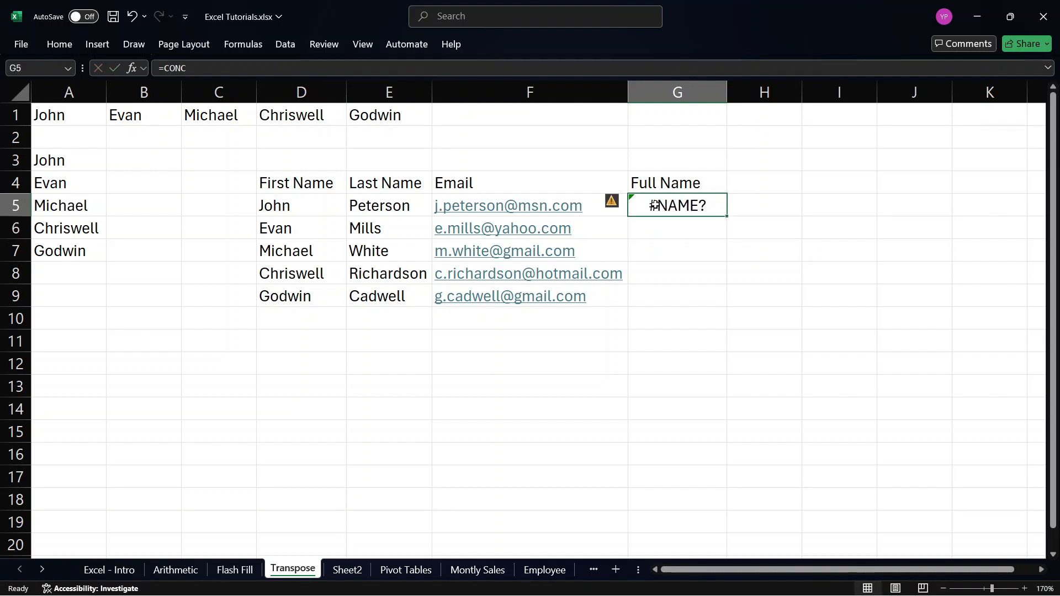
pyautogui.press('BackSpace')
# Enter the function name =CONCATENATE in G5 under Full Name.
pyautogui.write('=')
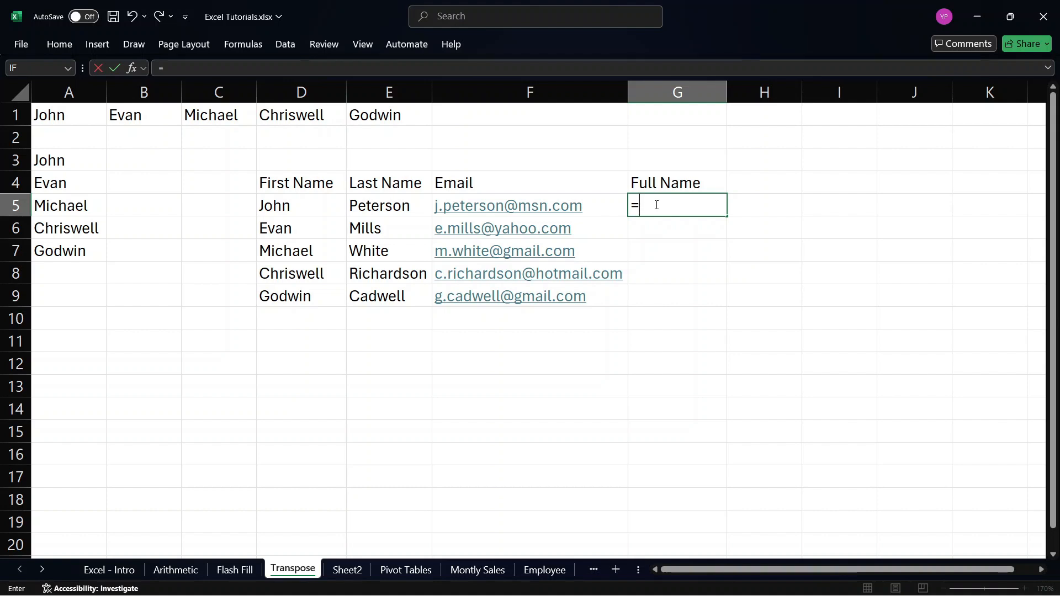
pyautogui.write('O')
pyautogui.press('BackSpace')
pyautogui.write('C')
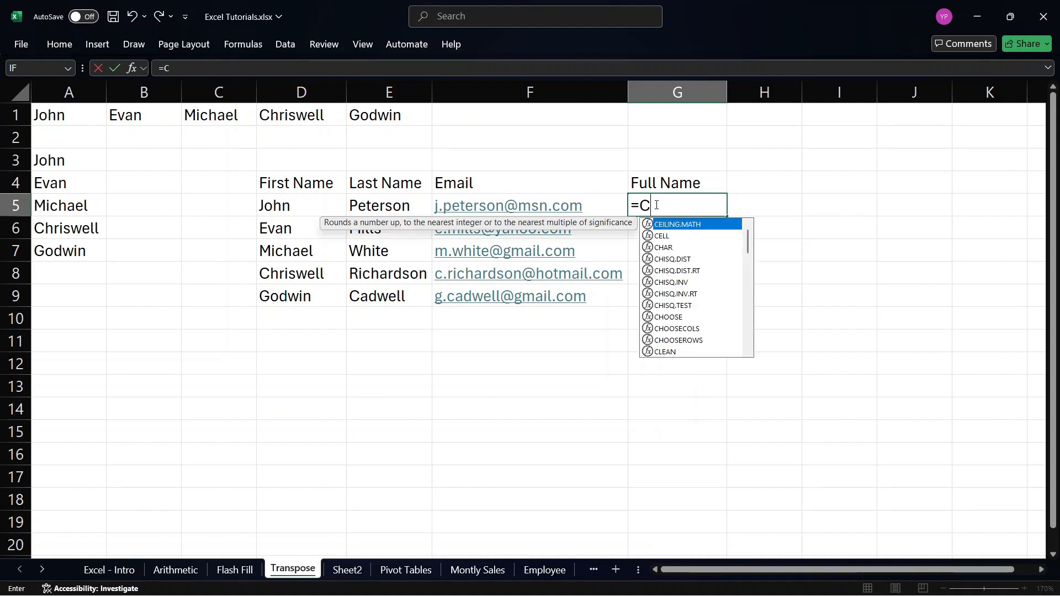
pyautogui.write('ONCATENATE')
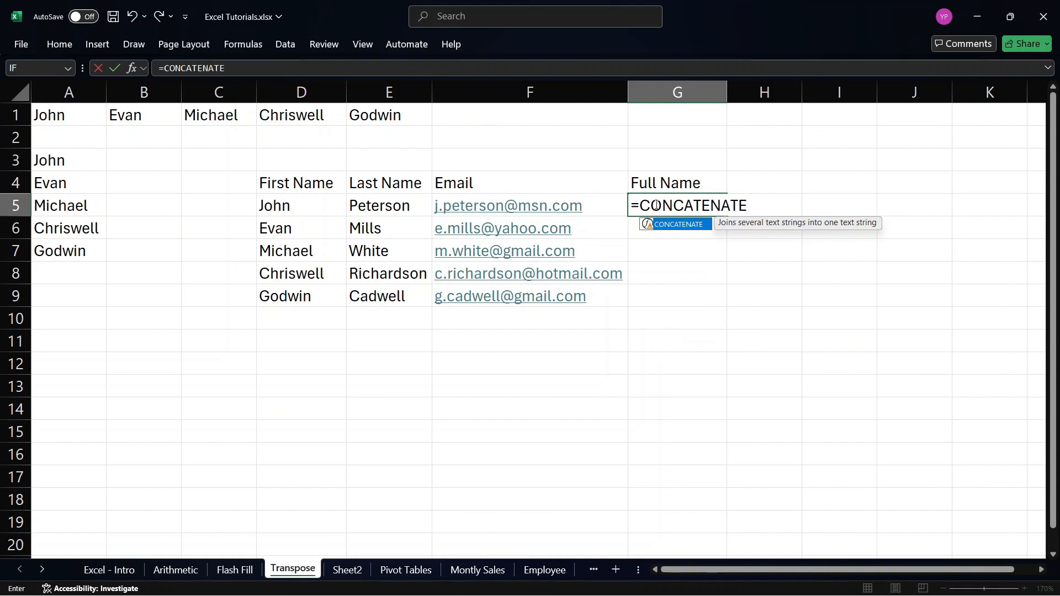
pyautogui.press('Return')
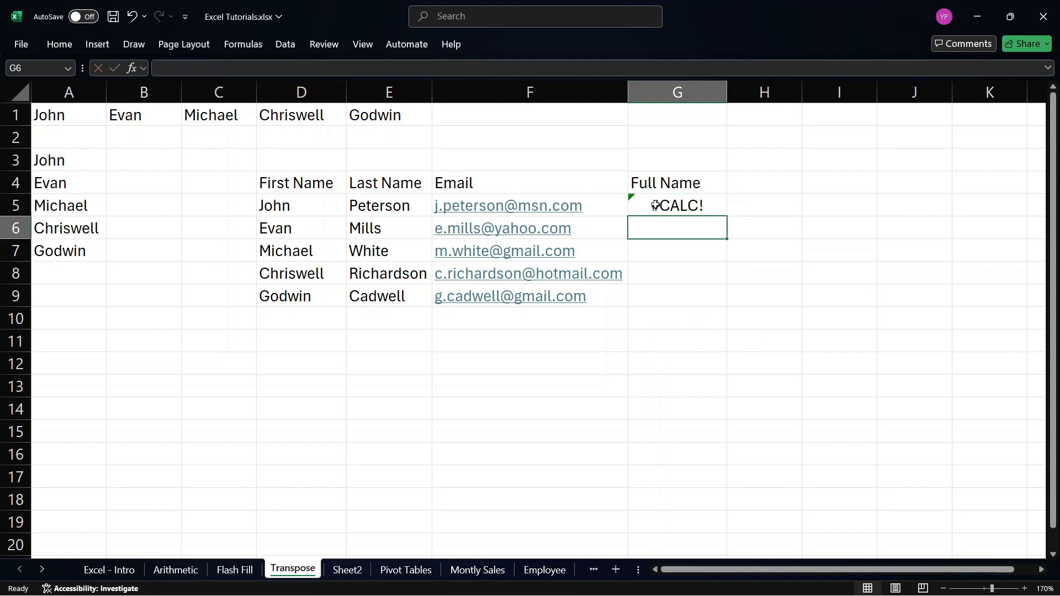
# Complete the formula in G5 as =CONCATENATE(D5," ",E5) to join the first and last names with a space.
pyautogui.doubleClick(655, 206)
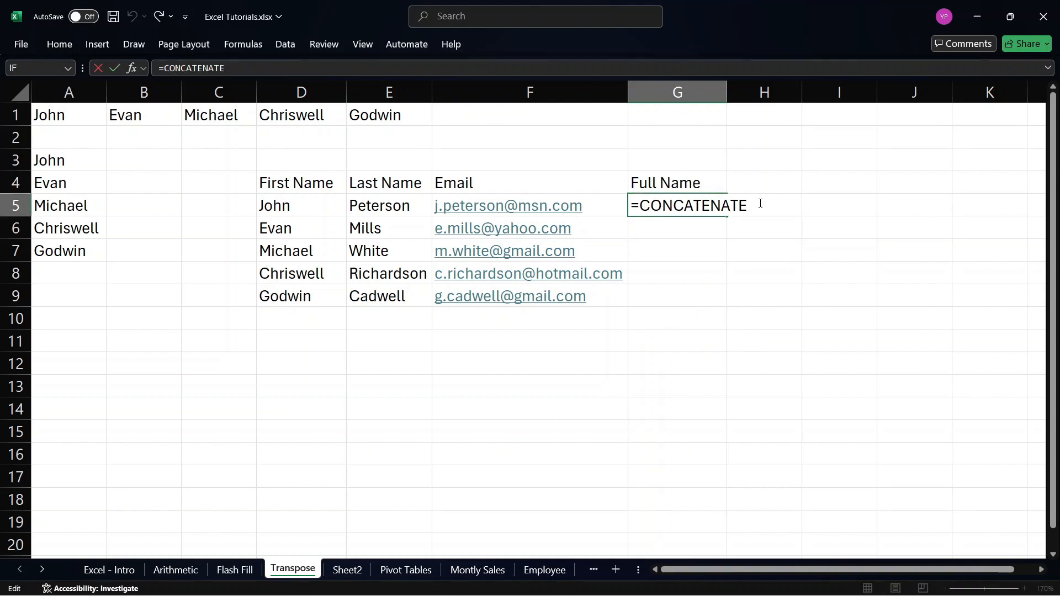
pyautogui.write('(')
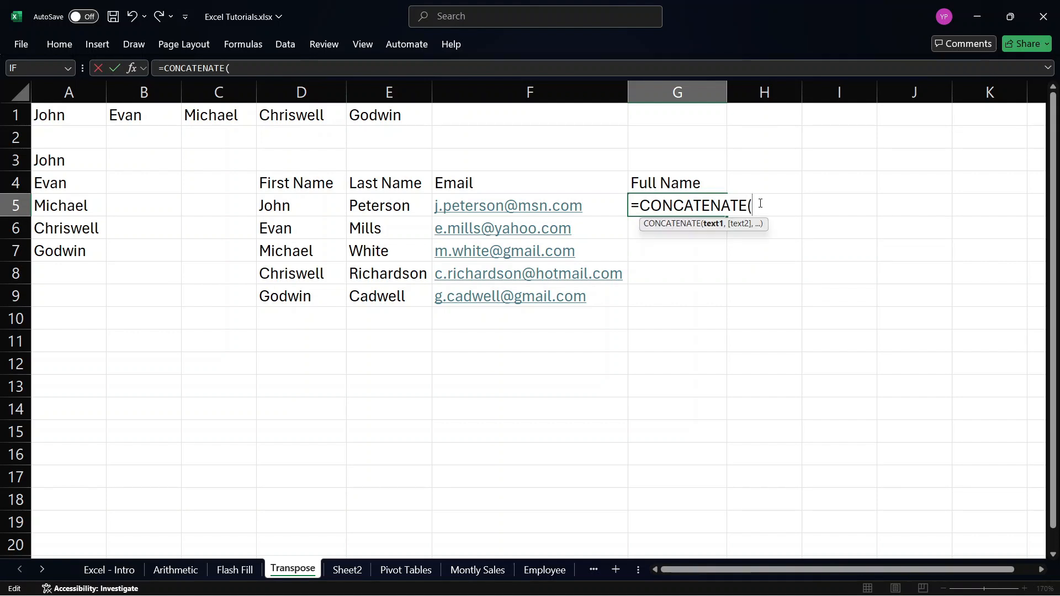
pyautogui.click(289, 202)
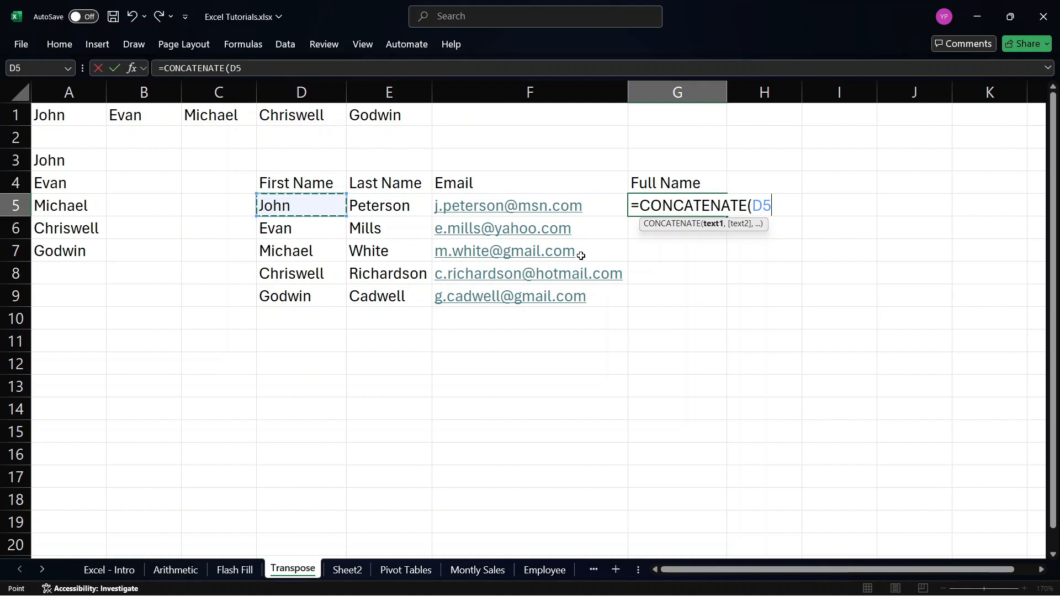
pyautogui.write(',')
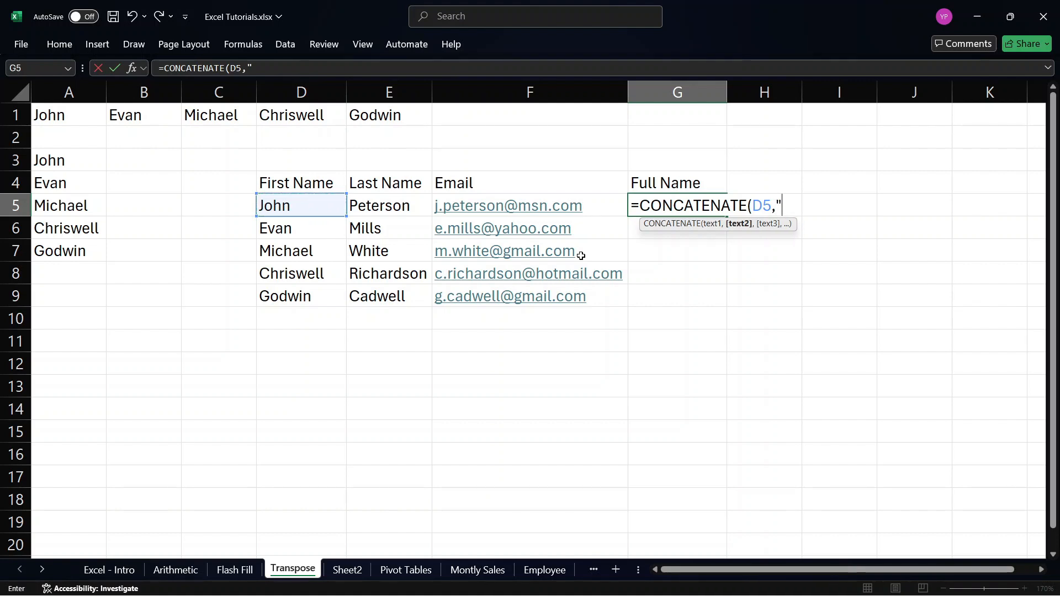
pyautogui.write('" ",')
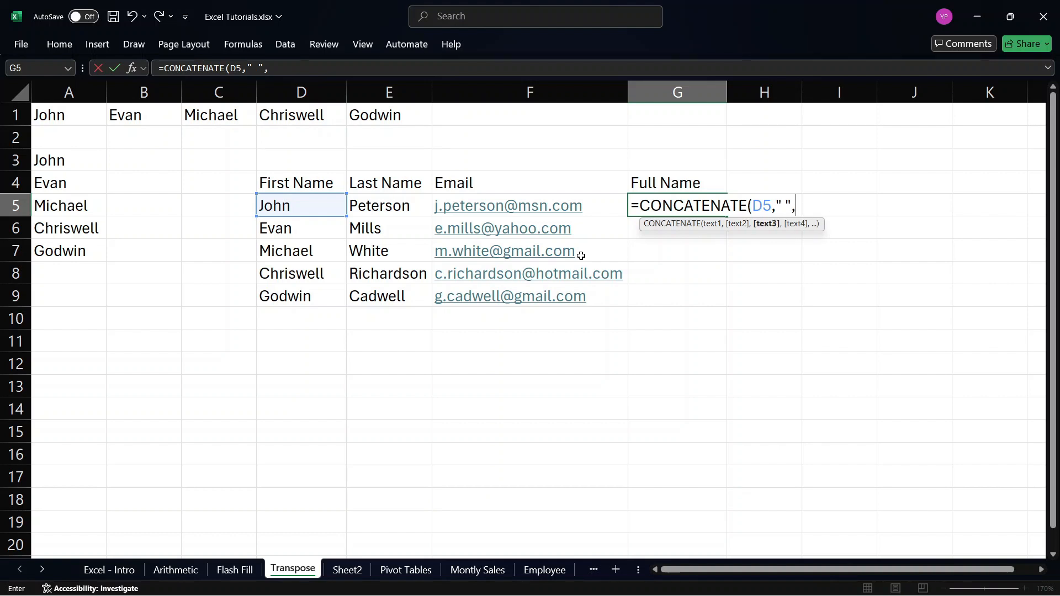
pyautogui.click(408, 212)
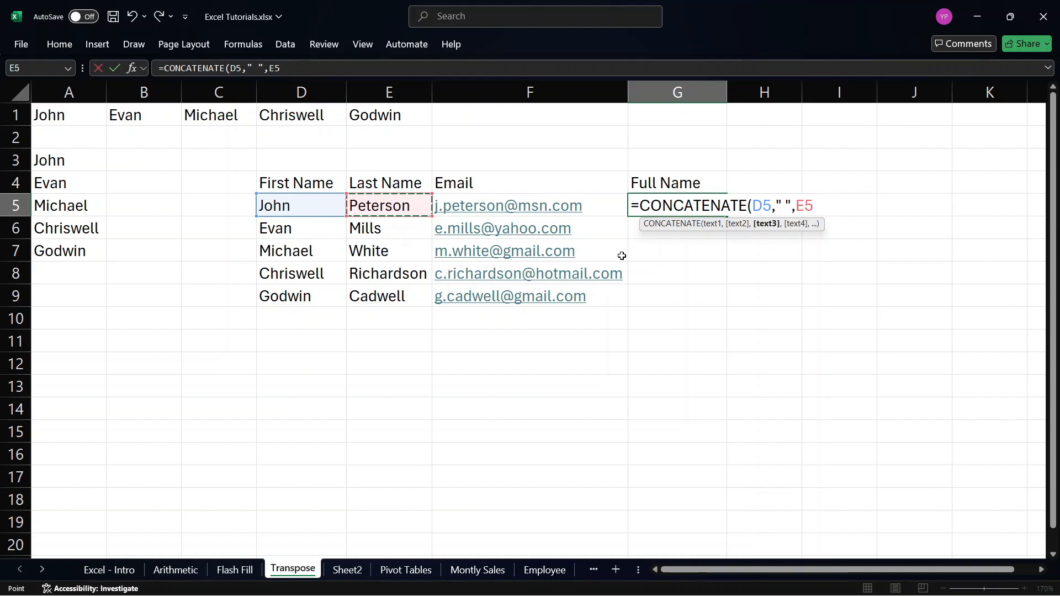
pyautogui.write(')')
pyautogui.press('Return')
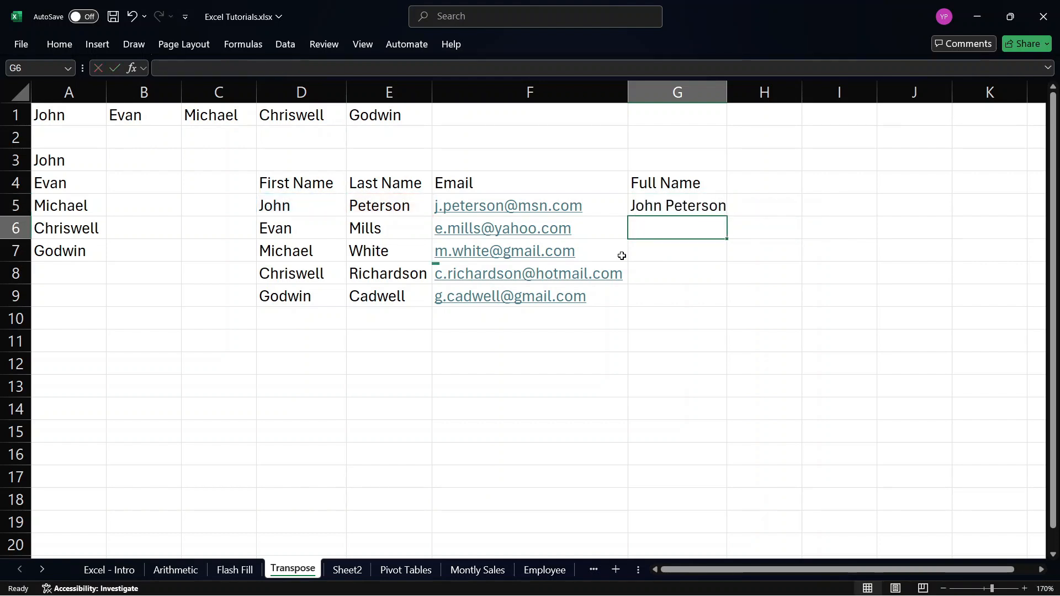
# Fill the full-name formula from G5 down to G9 and widen column G to fit the longest name.
pyautogui.click(710, 200)
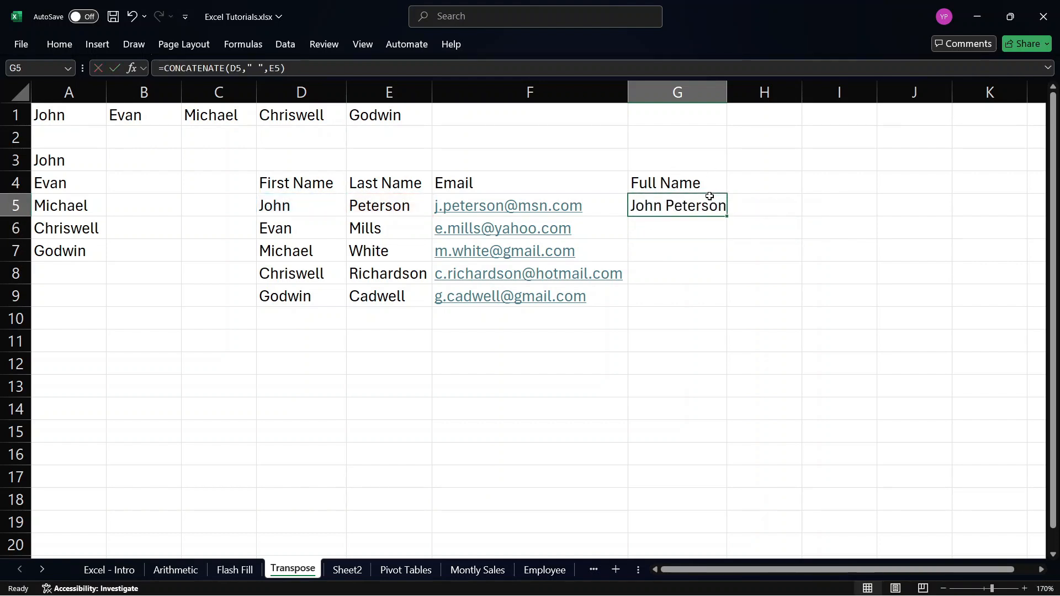
pyautogui.moveTo(726, 217); pyautogui.dragTo(725, 305)
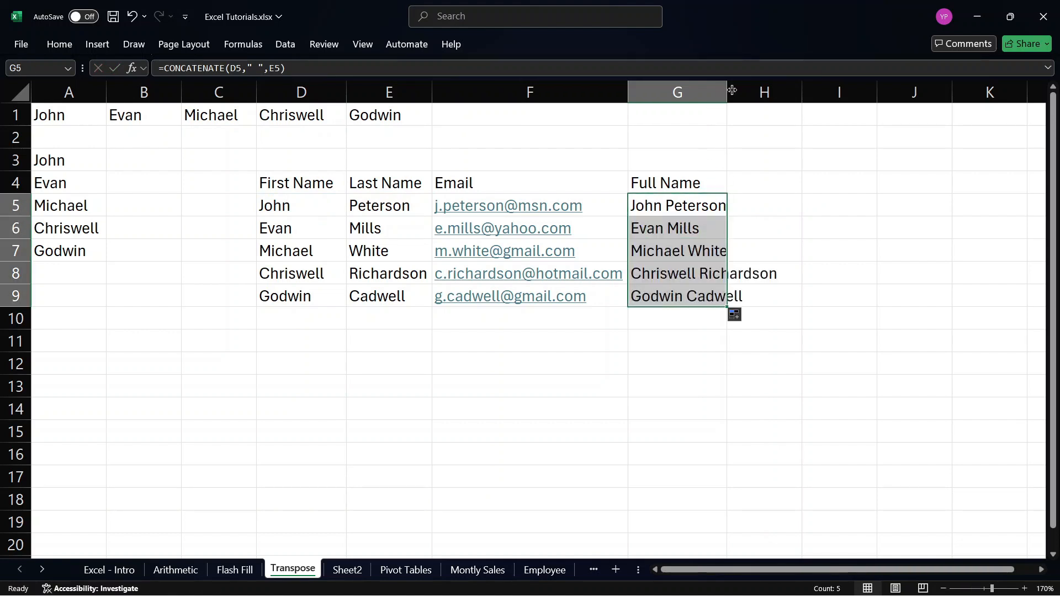
pyautogui.moveTo(729, 90); pyautogui.dragTo(780, 109)
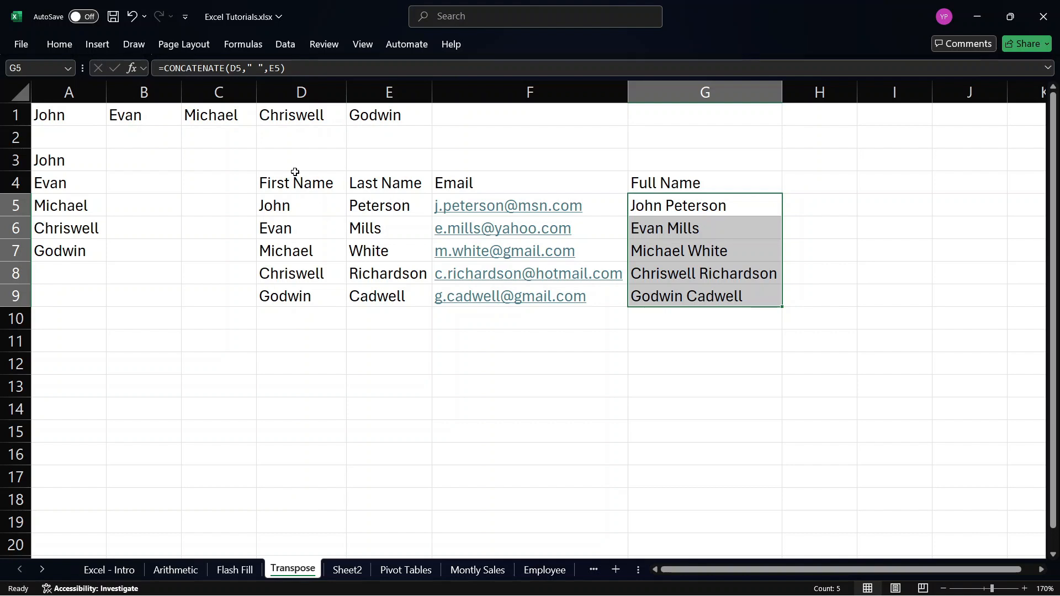
# Copy the second example table, D4:G9, including its header row.
pyautogui.moveTo(293, 179); pyautogui.dragTo(690, 304)
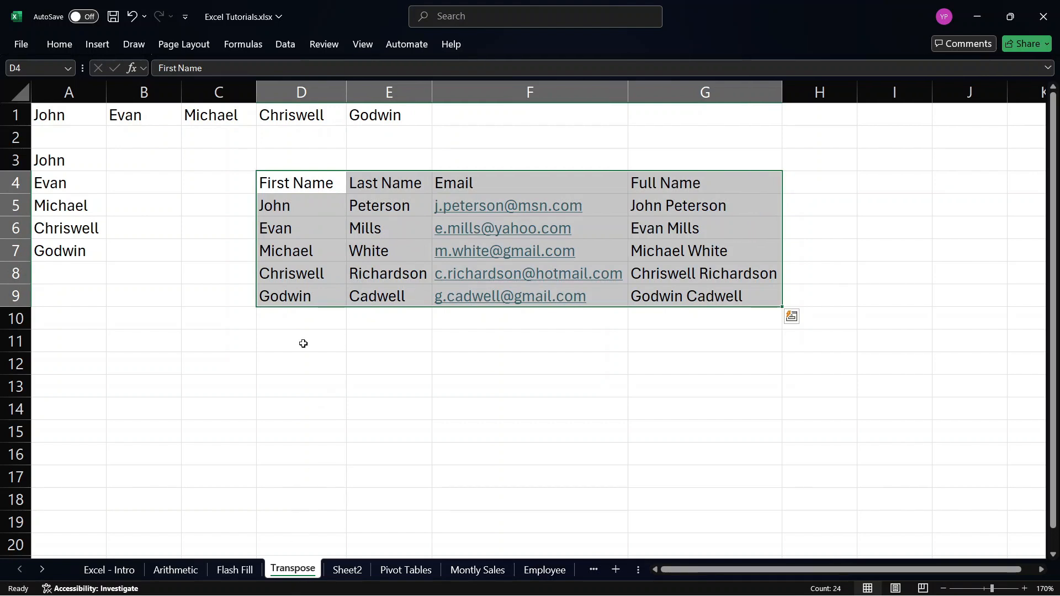
pyautogui.scroll(-1, 291, 331)
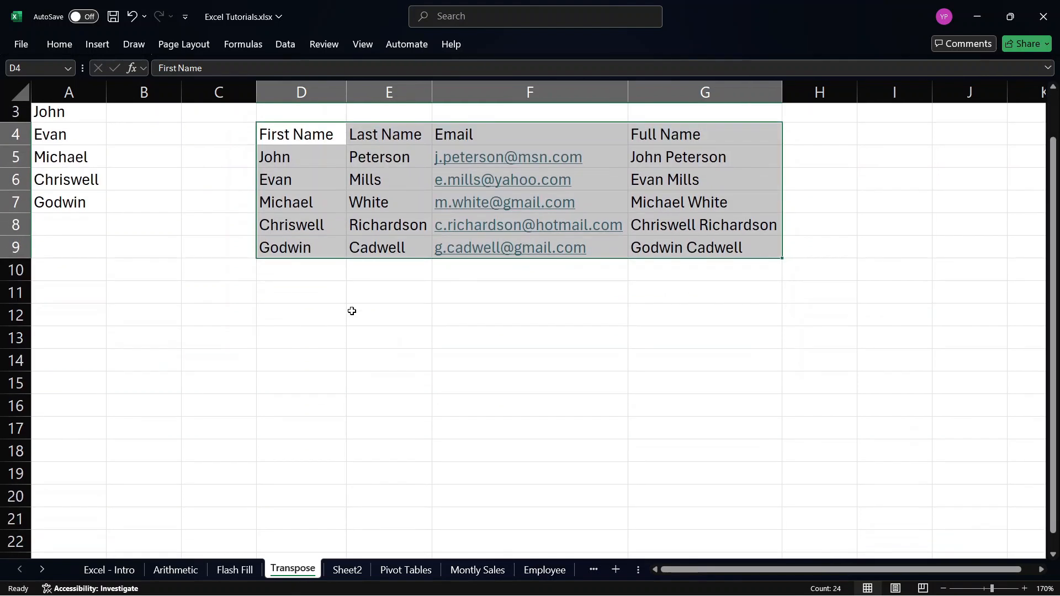
pyautogui.hotkey('ctrl', 'c')
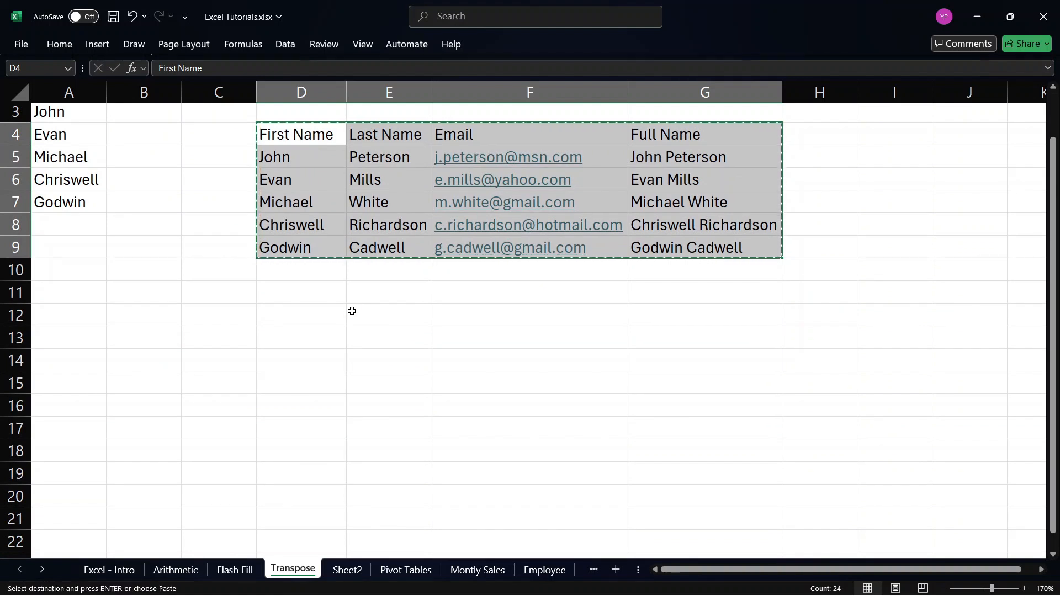
# Paste the copied table transposed at C11 using Paste Special with All and the Transpose option.
pyautogui.click(187, 293)
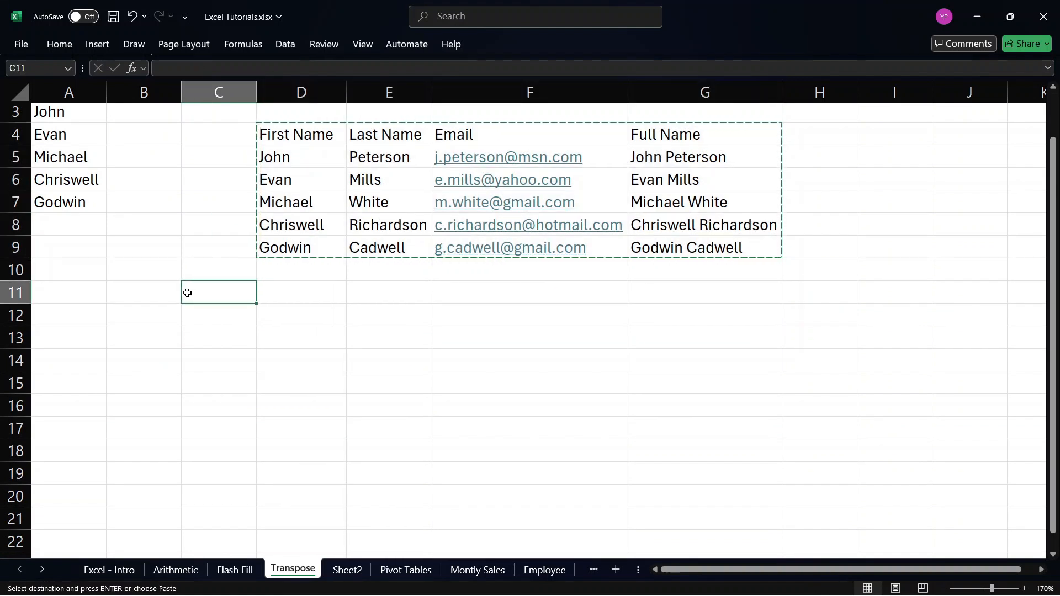
pyautogui.rightClick(222, 288)
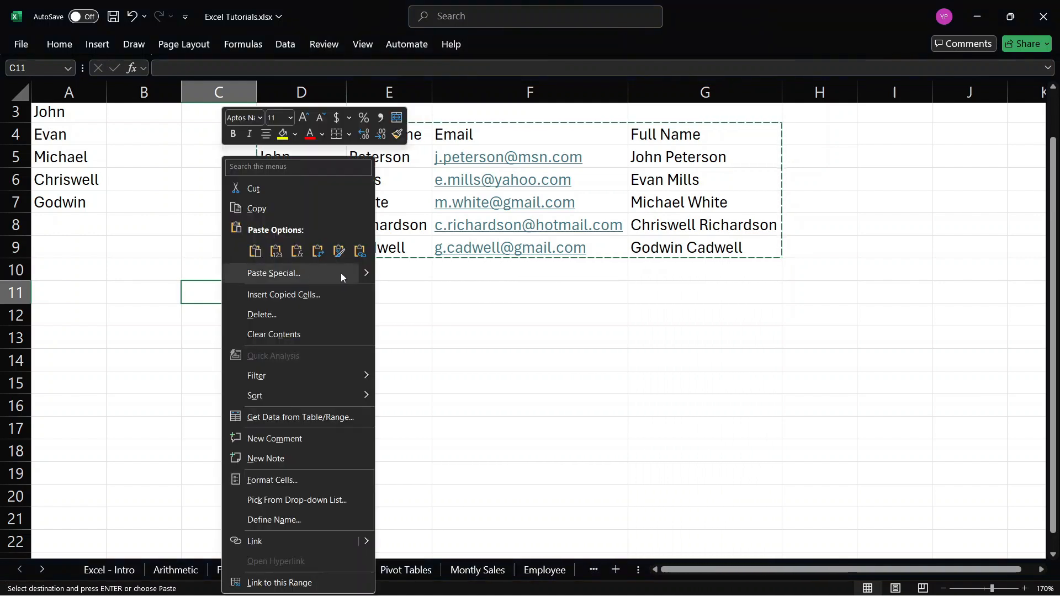
pyautogui.moveTo(359, 276)
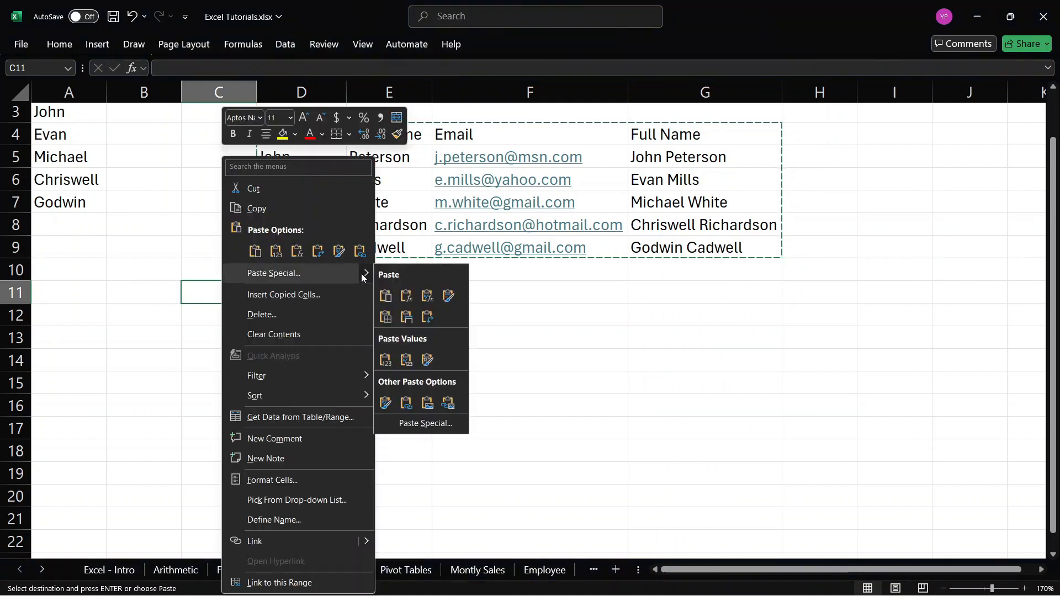
pyautogui.click(436, 424)
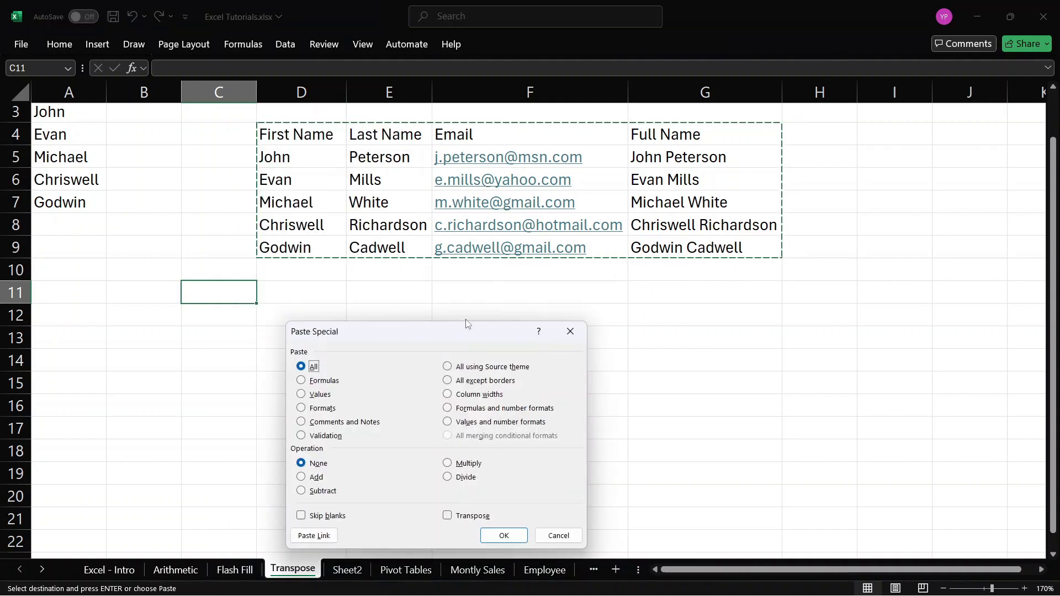
pyautogui.moveTo(473, 339); pyautogui.dragTo(496, 316)
pyautogui.moveTo(499, 132); pyautogui.dragTo(518, 129)
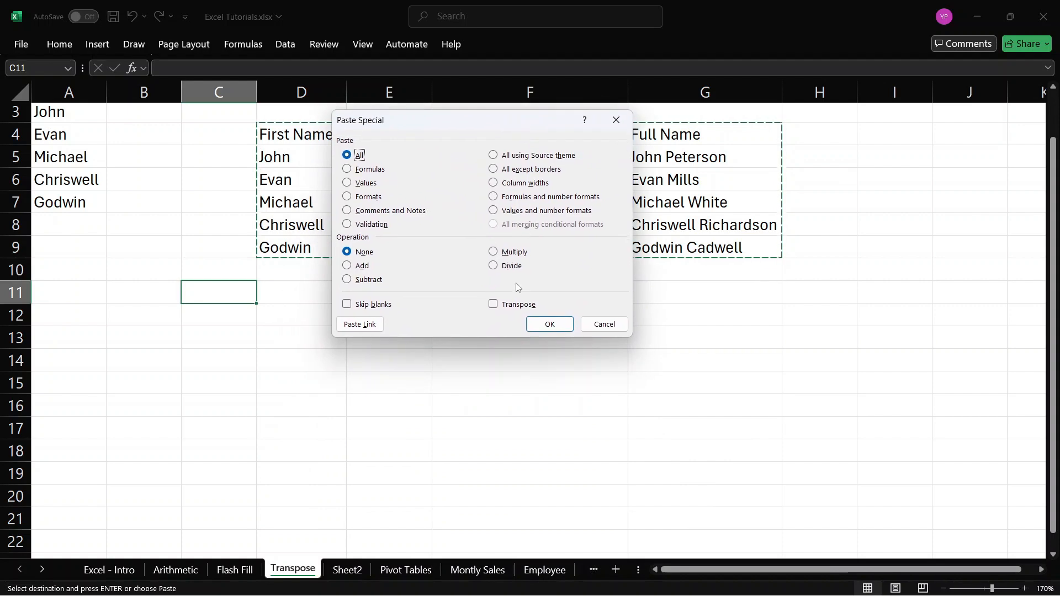
pyautogui.click(493, 306)
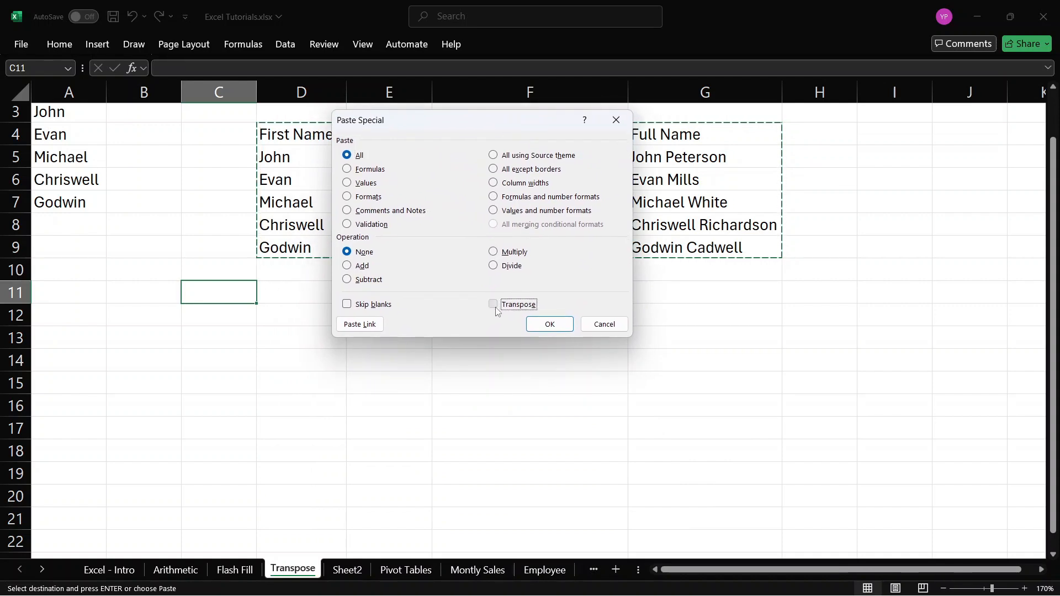
pyautogui.click(550, 324)
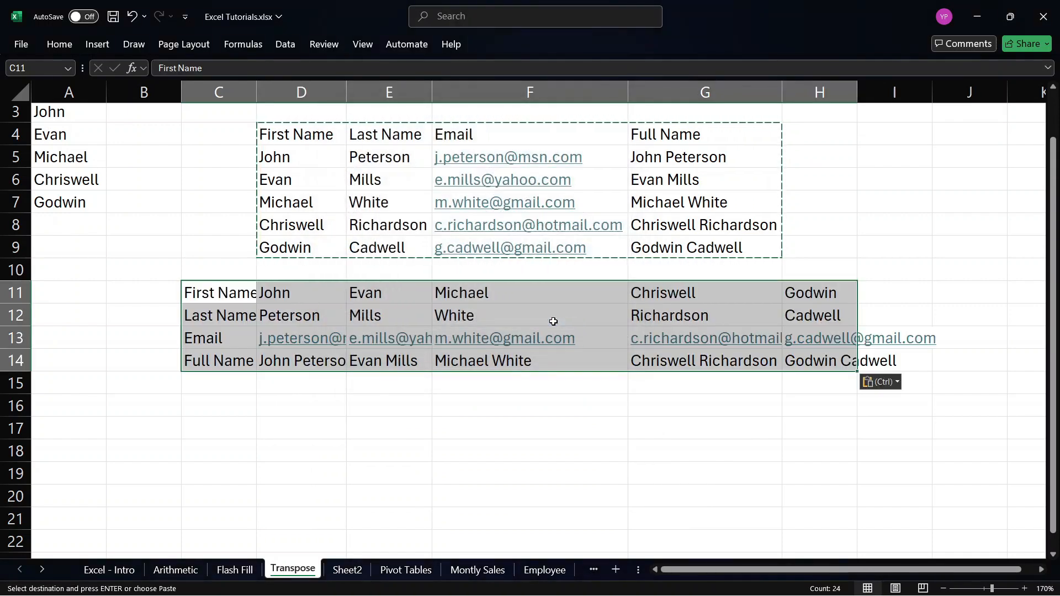
pyautogui.click(325, 407)
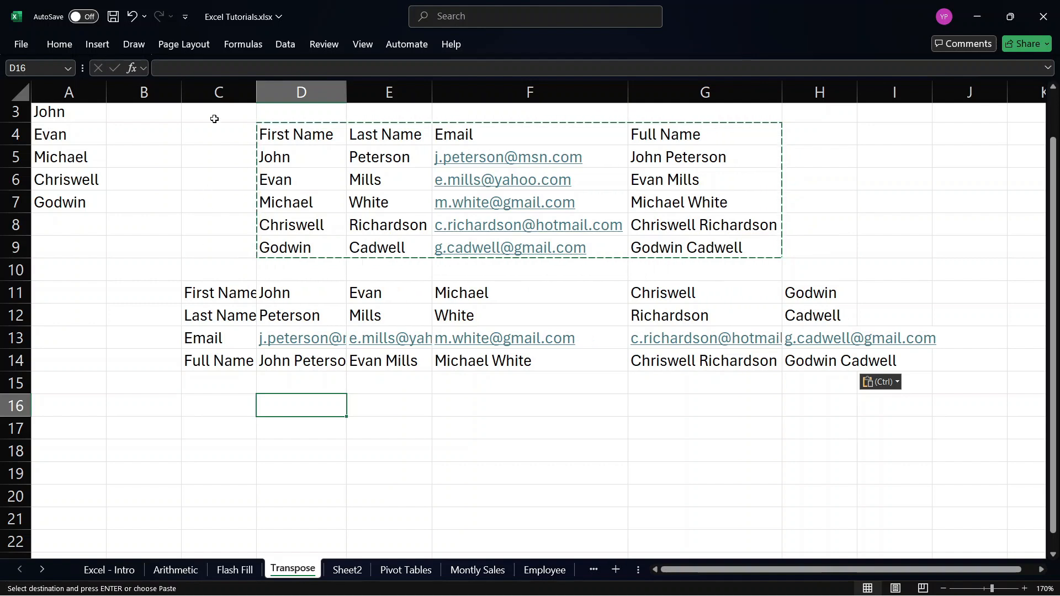
# Set the width of columns C through J to 15.
pyautogui.moveTo(218, 92); pyautogui.dragTo(934, 117)
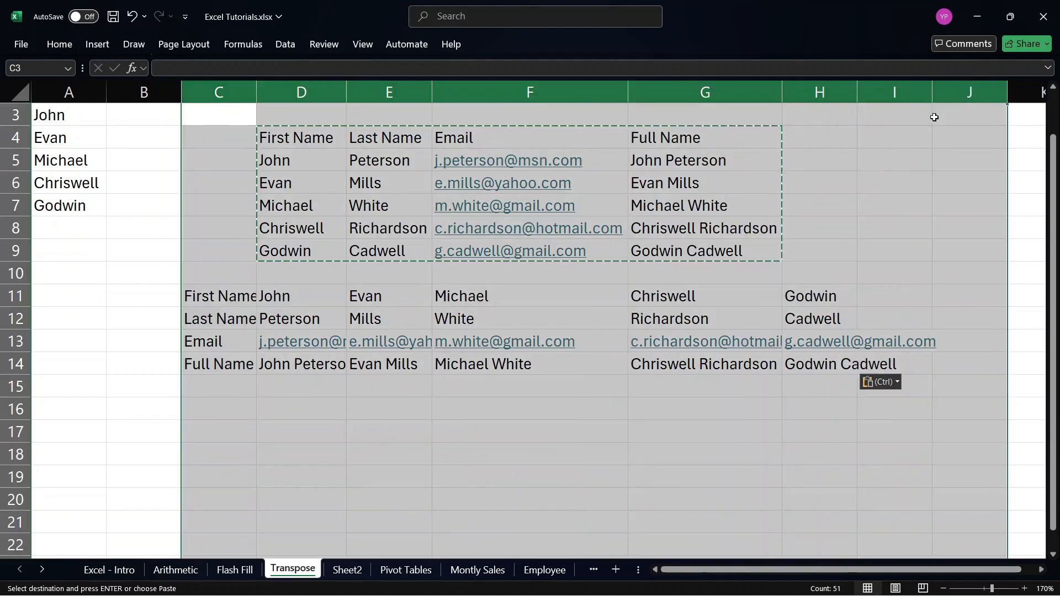
pyautogui.click(542, 15)
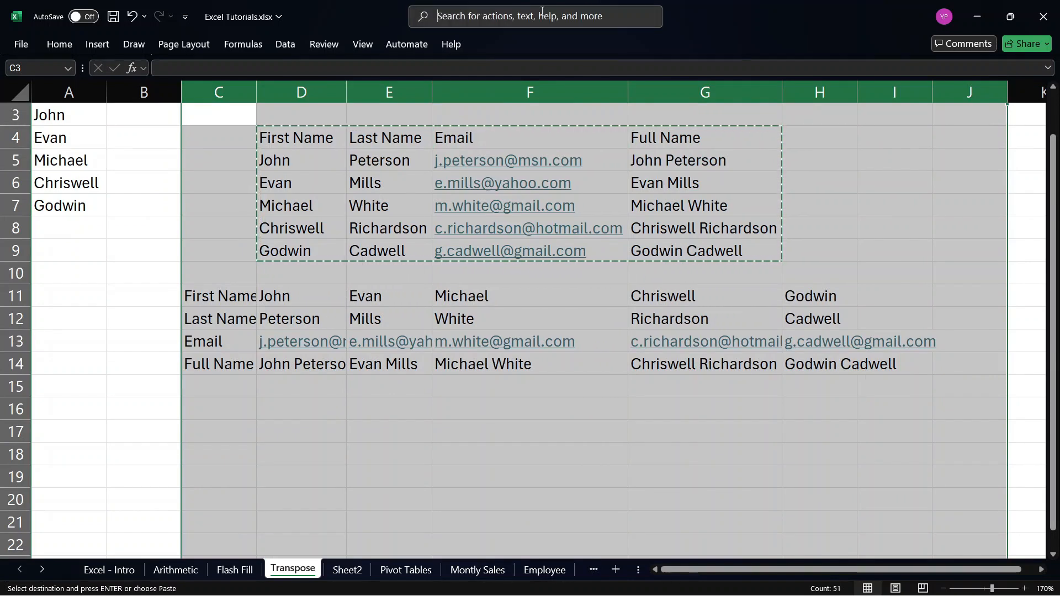
pyautogui.write('COLUM')
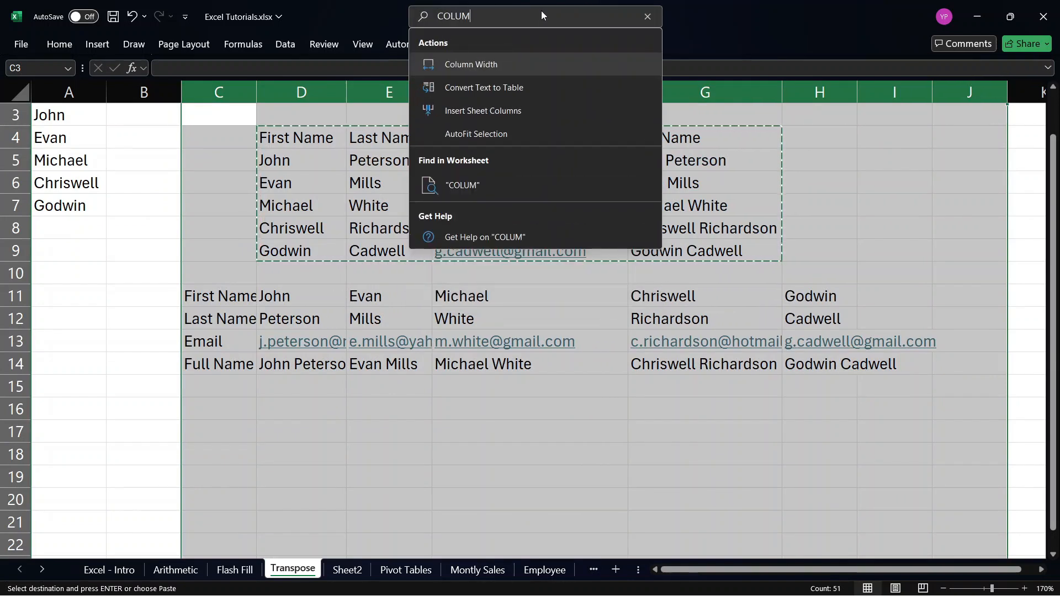
pyautogui.click(490, 67)
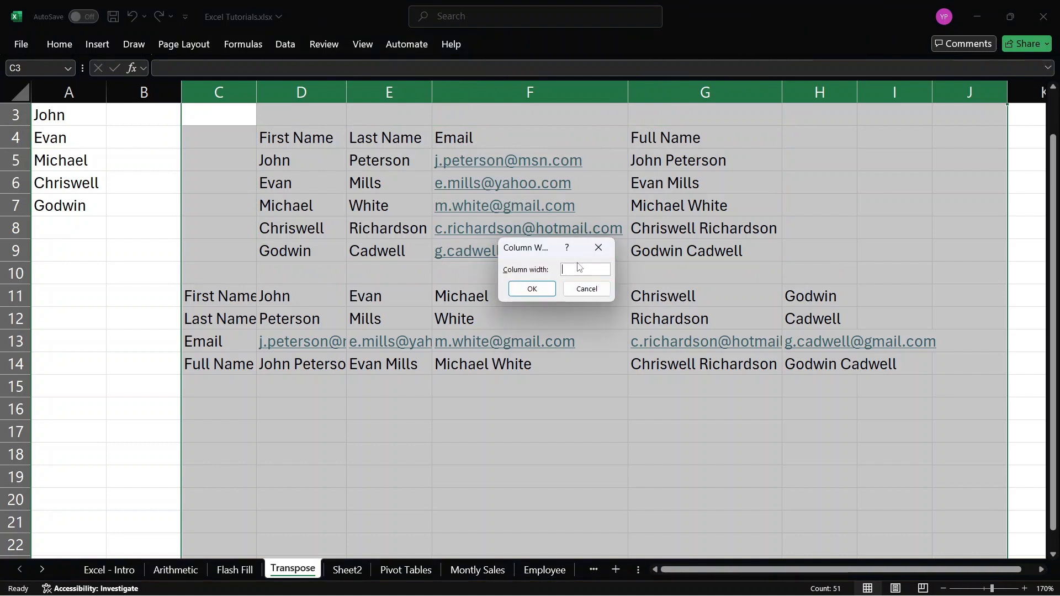
pyautogui.write('15')
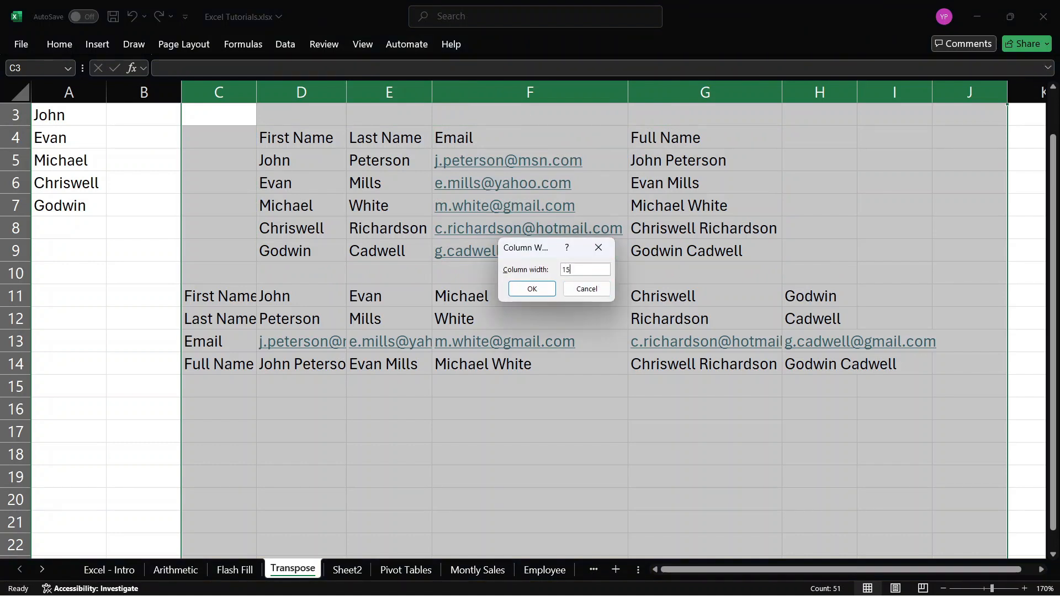
pyautogui.click(537, 287)
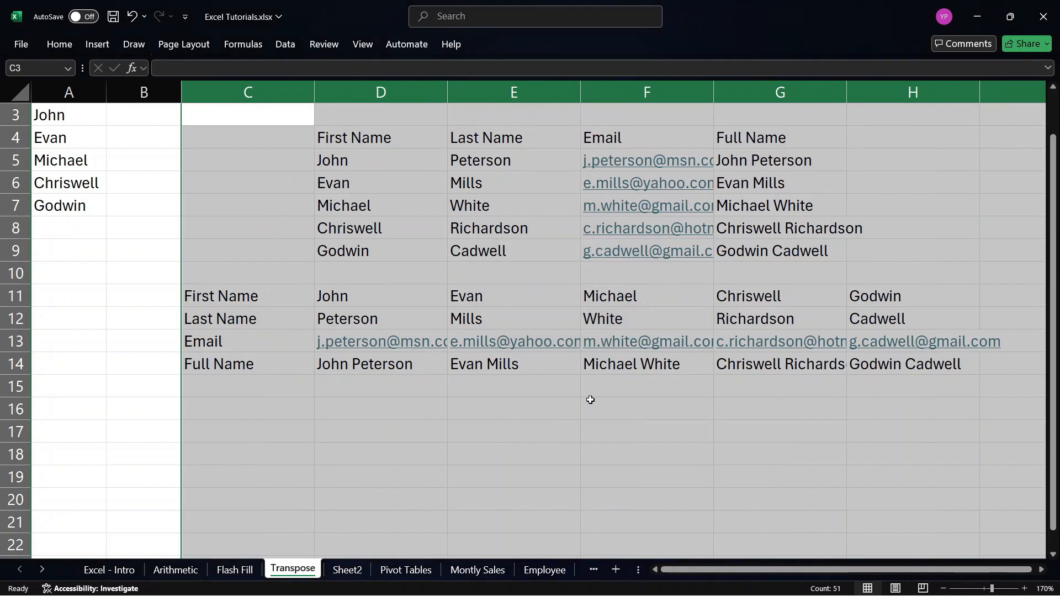
# Set the width of columns C through J to 20 and clear the column selection.
pyautogui.hscroll(2, 590, 399)
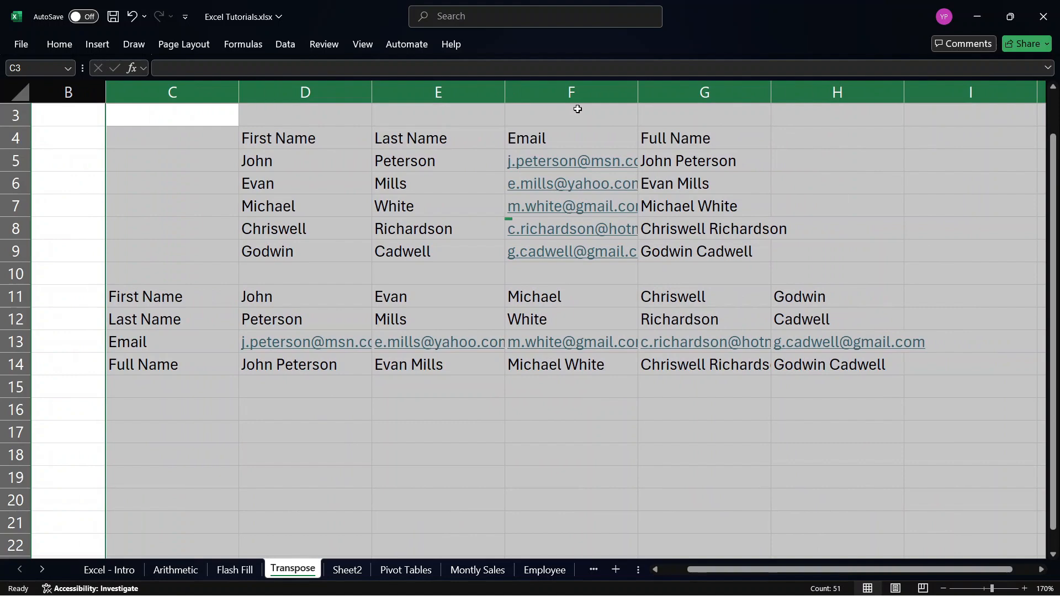
pyautogui.click(527, 18)
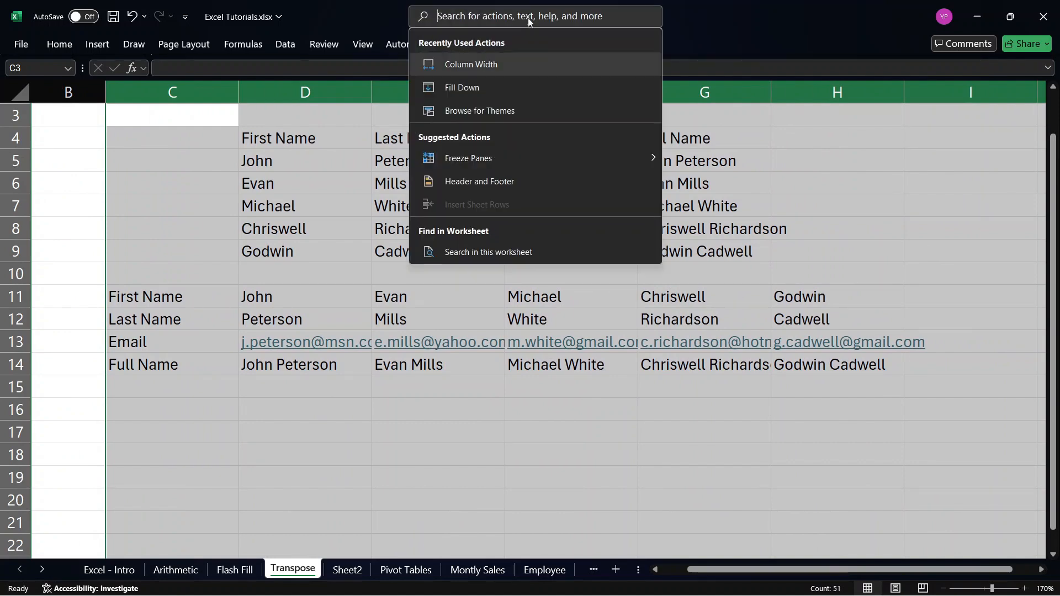
pyautogui.click(496, 63)
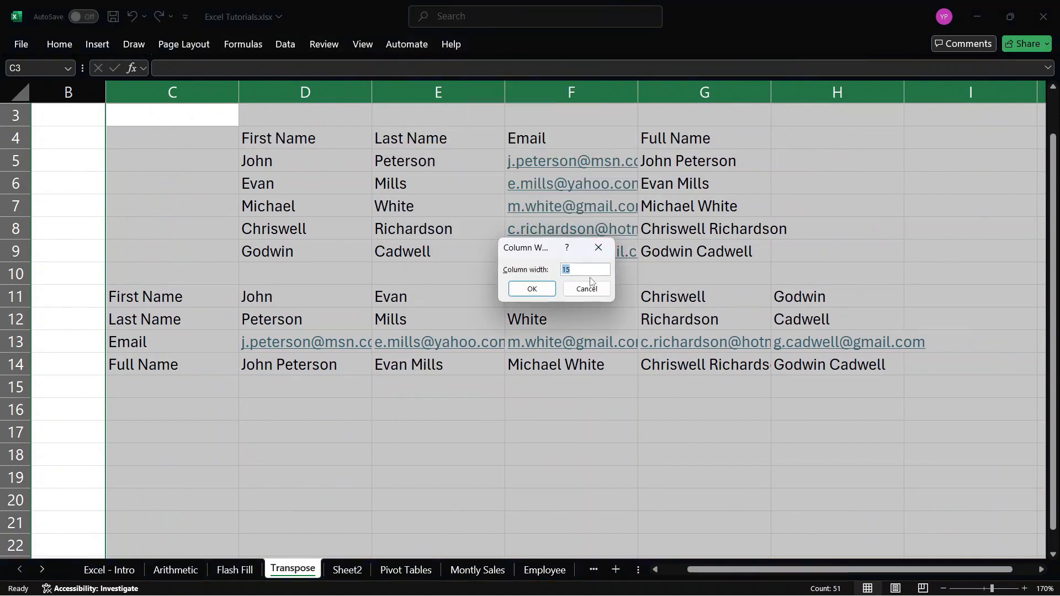
pyautogui.write('20')
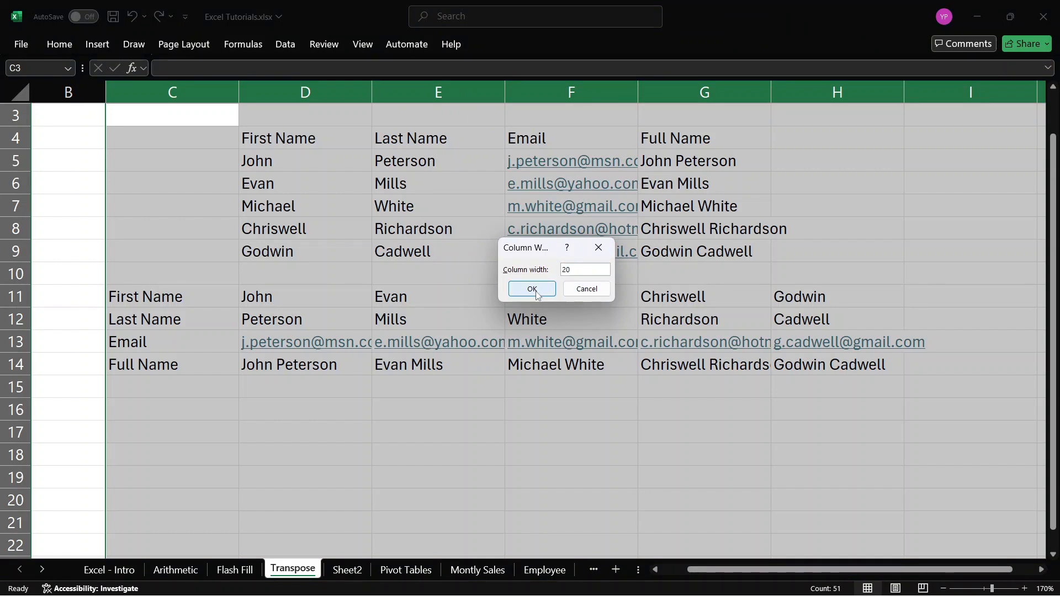
pyautogui.click(531, 289)
pyautogui.scroll(-2, 535, 290)
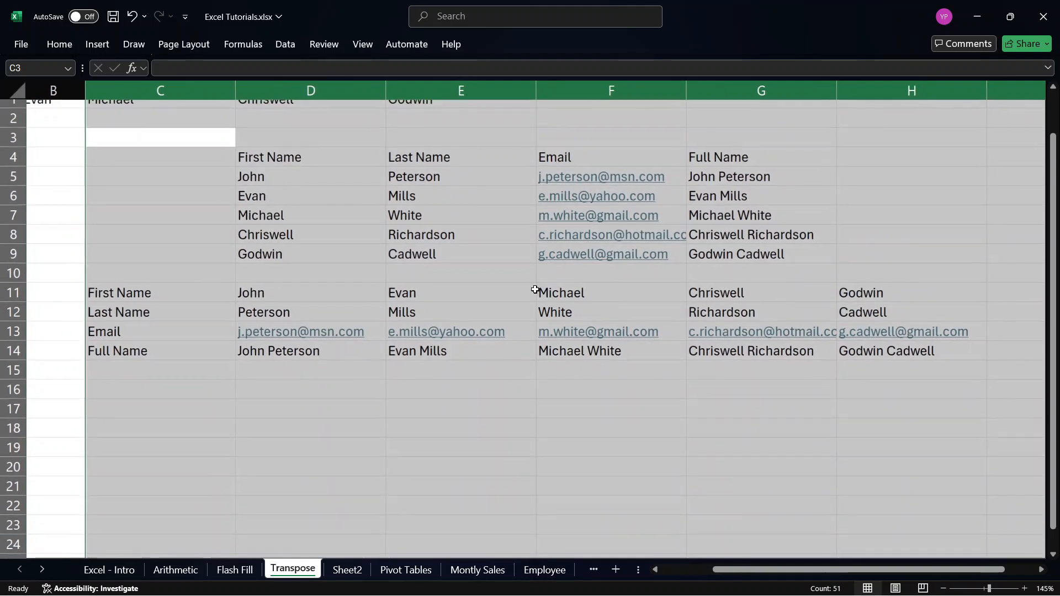
pyautogui.scroll(-1, 535, 290)
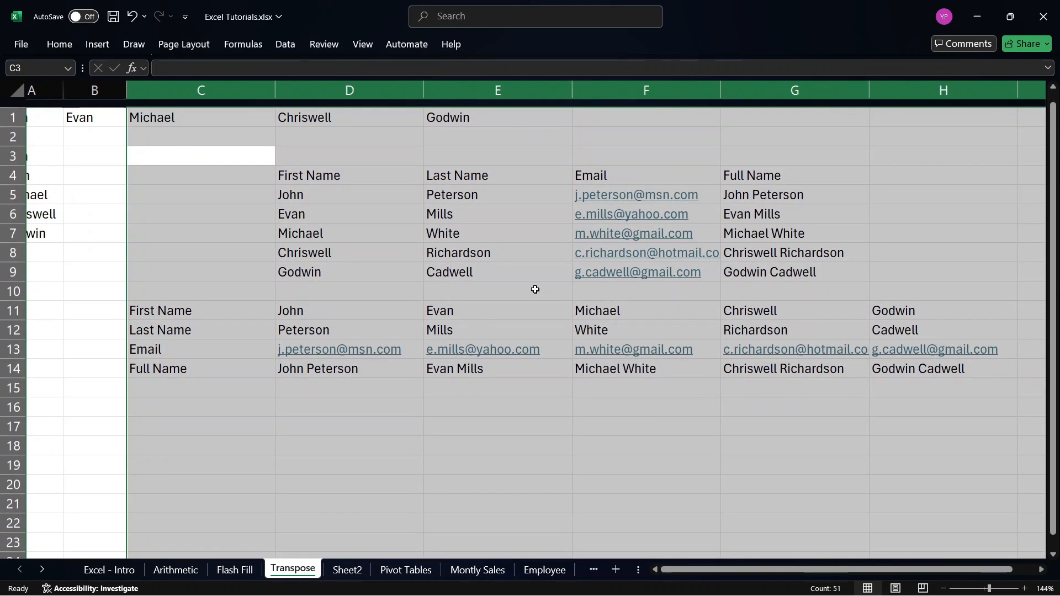
pyautogui.click(219, 310)
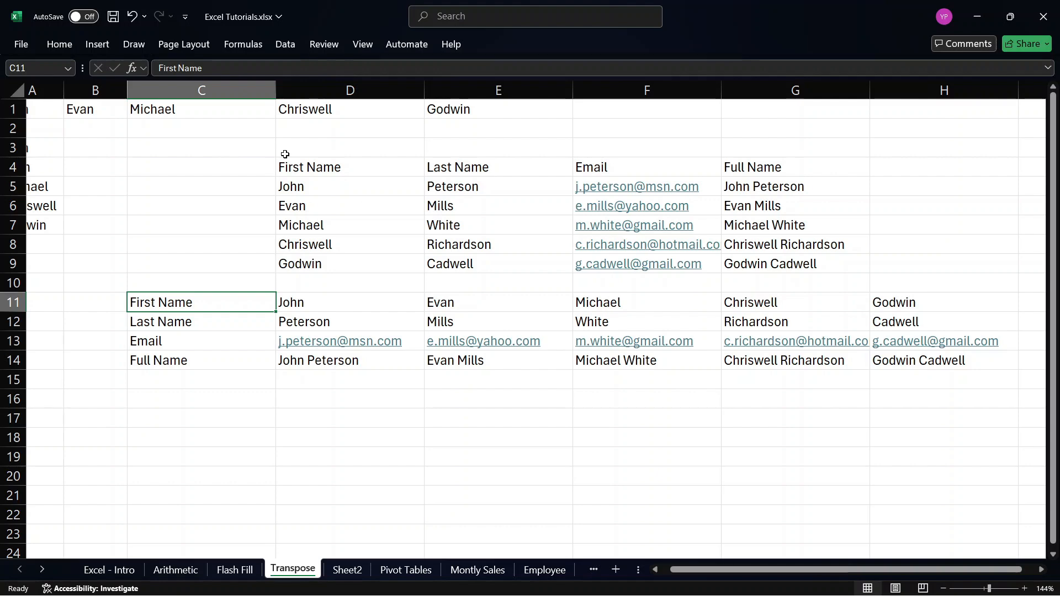
pyautogui.hscroll(-1, 285, 154)
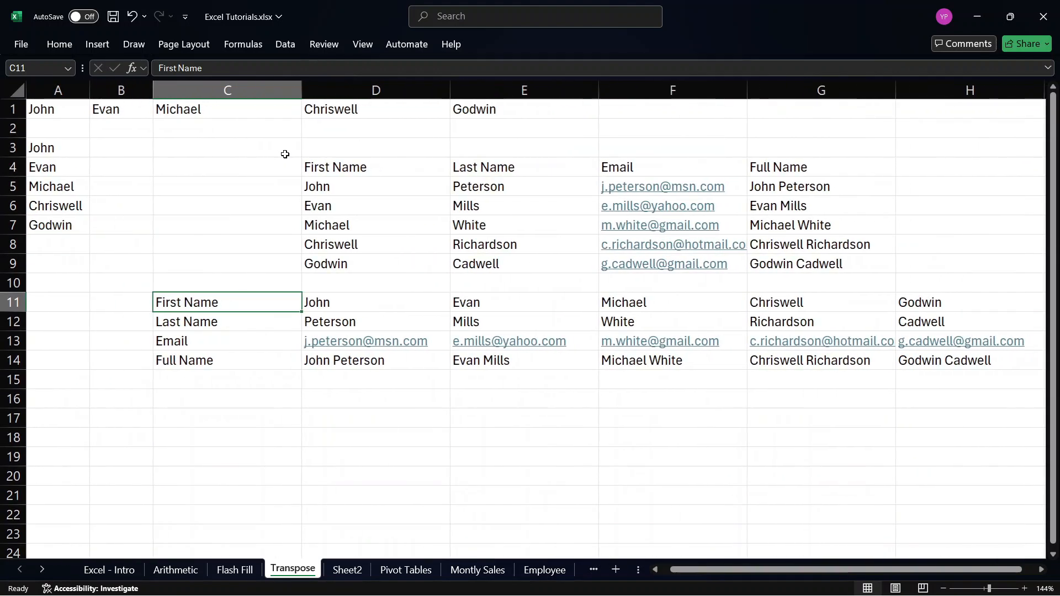
pyautogui.click(318, 389)
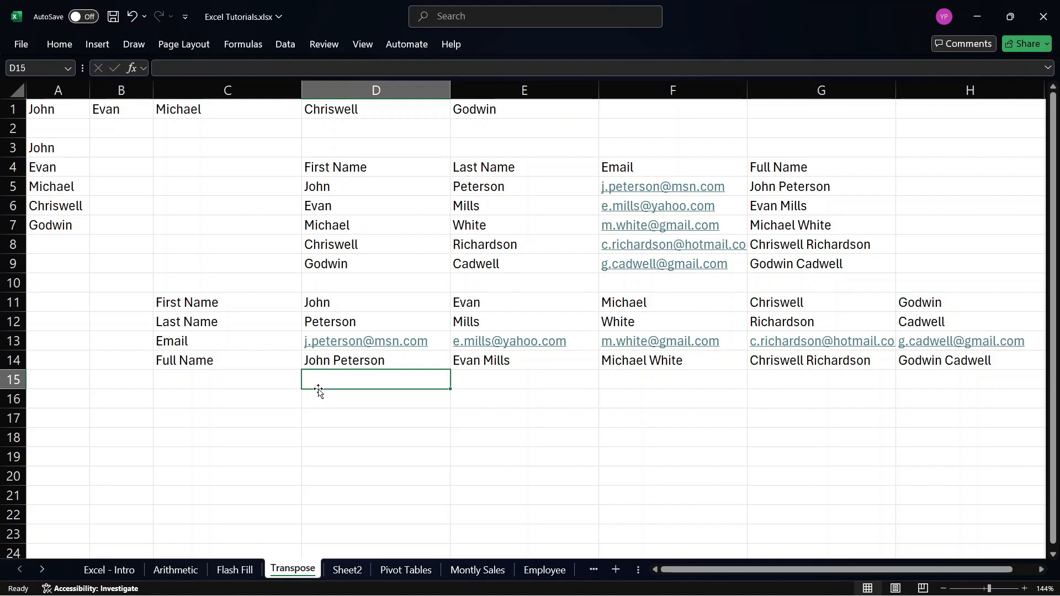
pyautogui.click(915, 403)
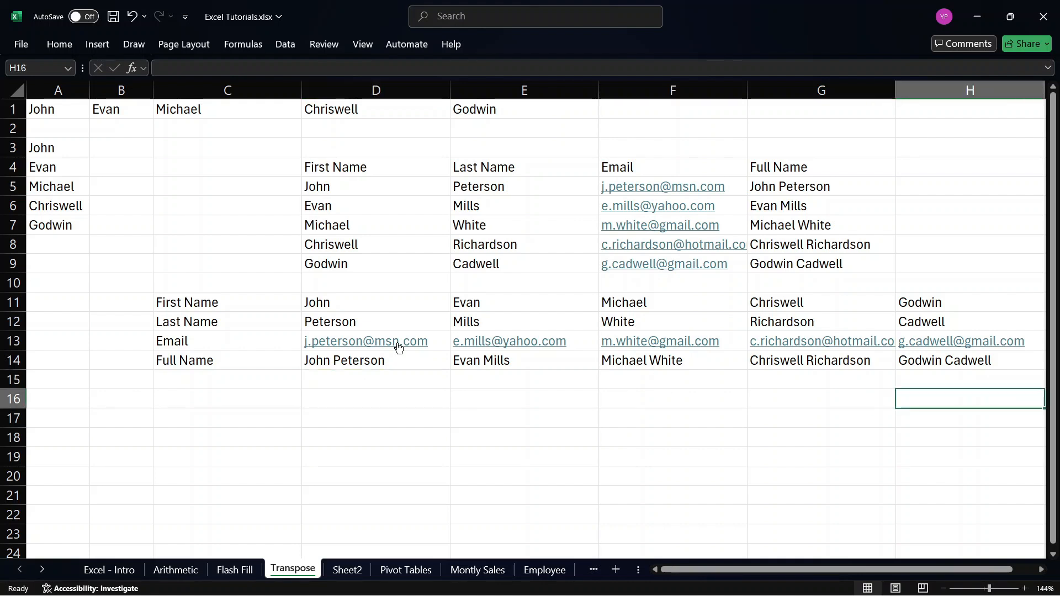
pyautogui.click(53, 112)
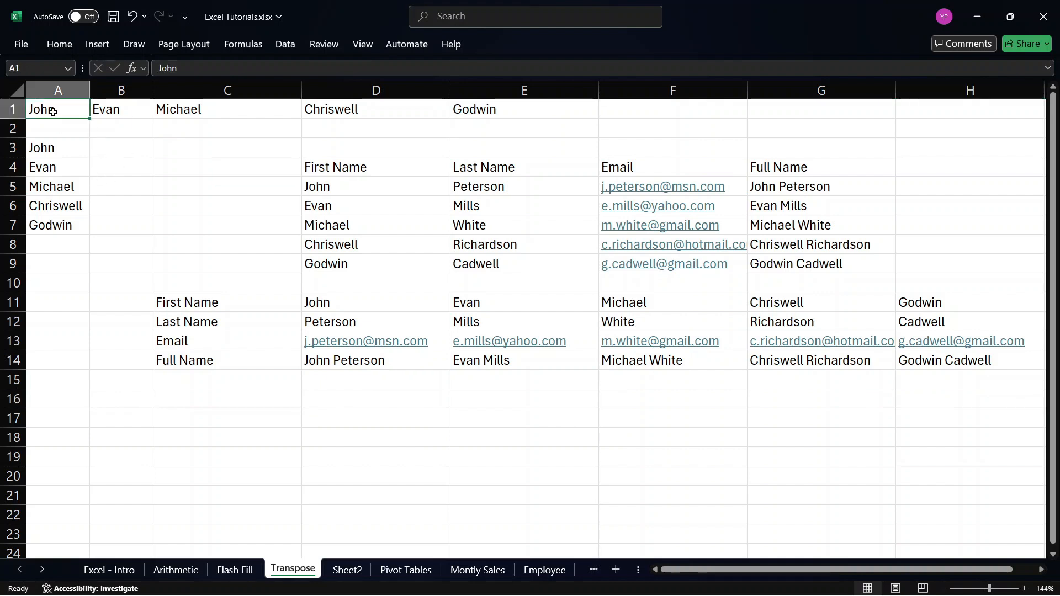